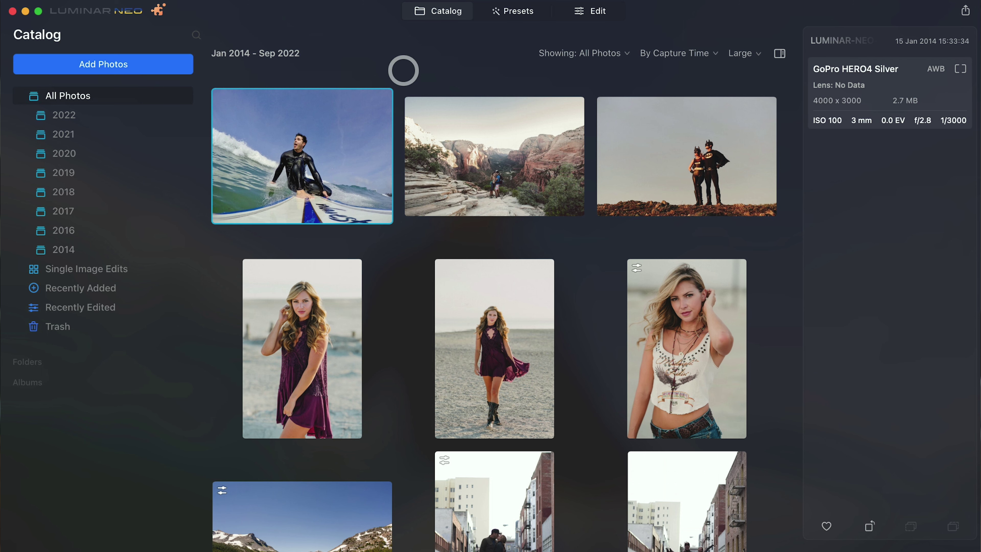
Find the photo of the couple beside the mountain lake in the catalog and open it for editing
scroll(498, 309, "down", 10)
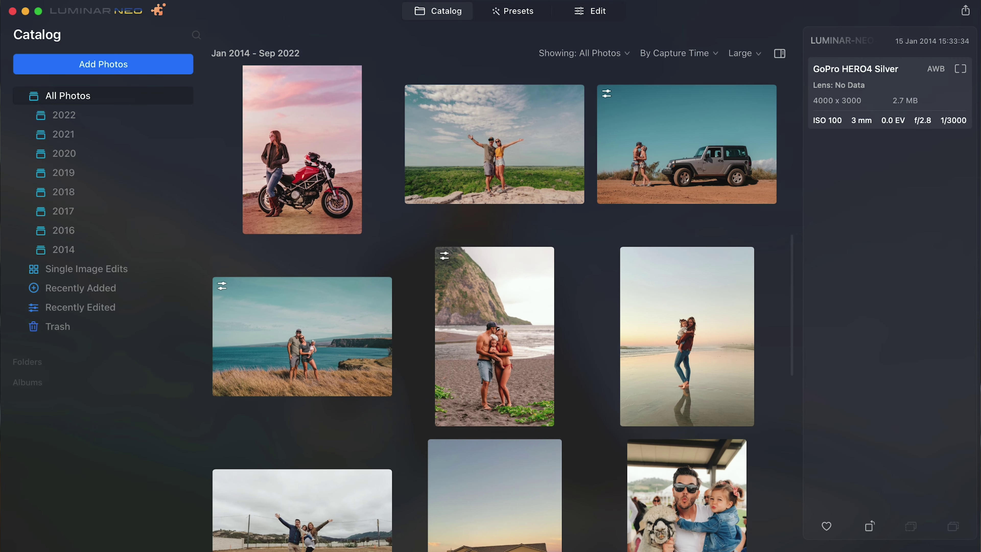
scroll(494, 309, "up", 5)
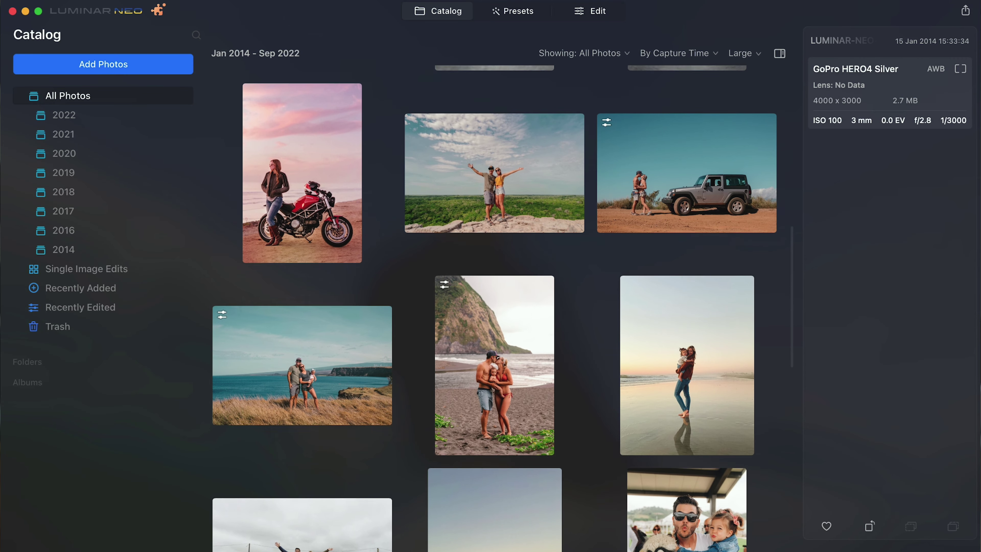
scroll(494, 309, "up", 5)
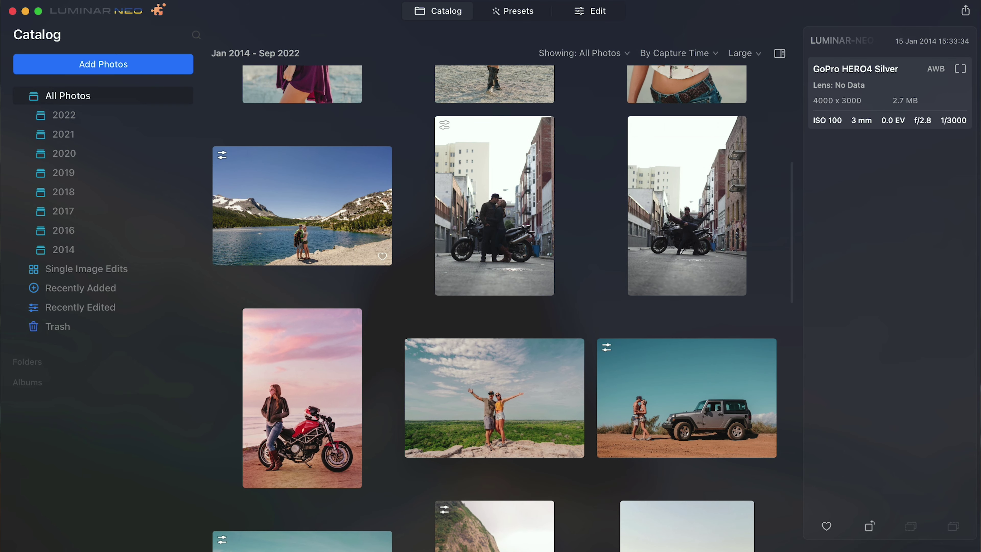
double_click(309, 192)
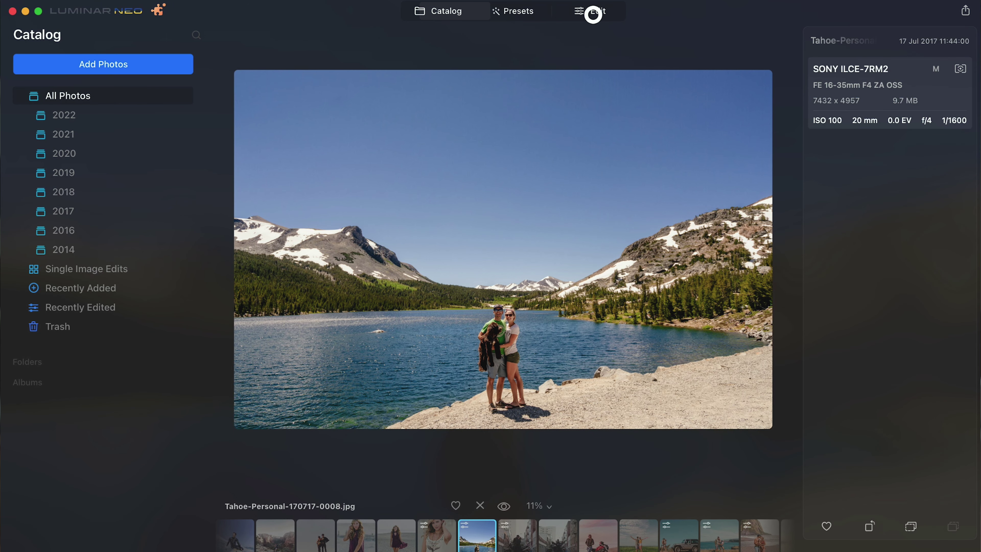
left_click(593, 12)
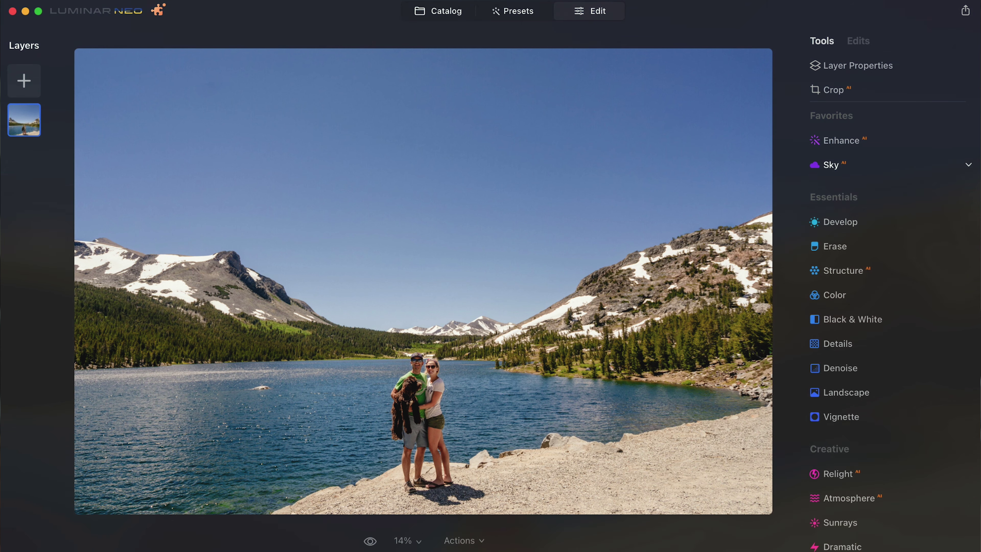
Replace the lake photo's sky using Sky AI with the wispy, pale fourth sky of the Blue Sky category
left_click(832, 163)
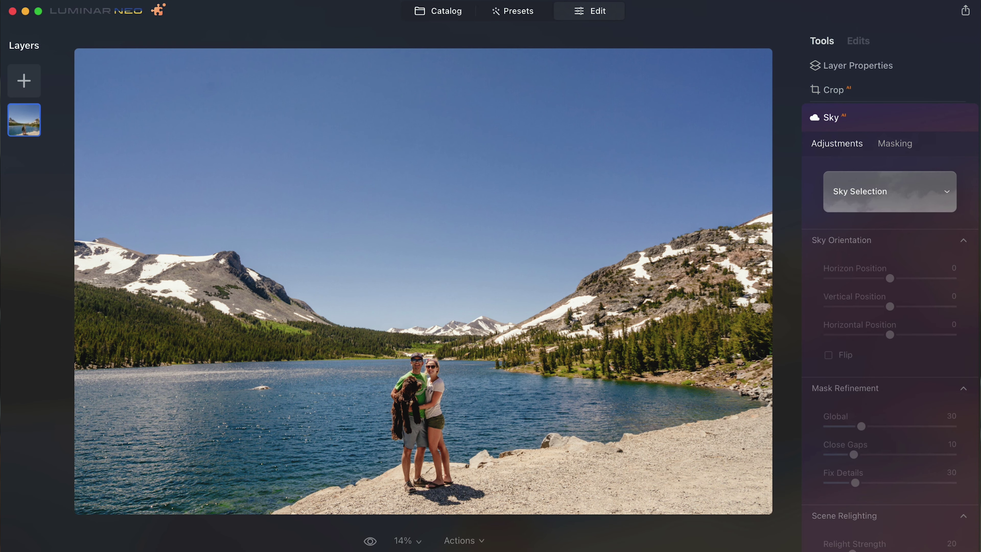
left_click(942, 191)
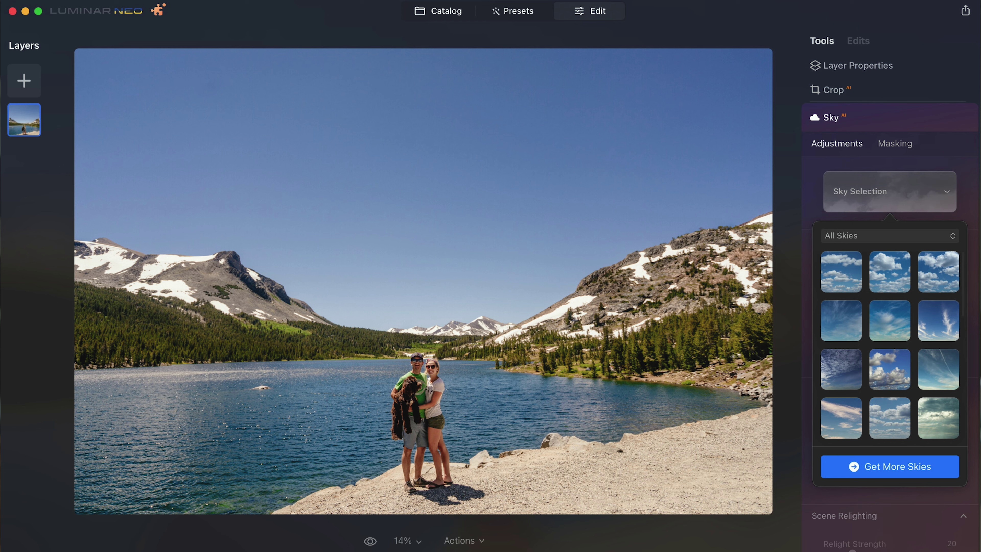
scroll(889, 348, "down", 10)
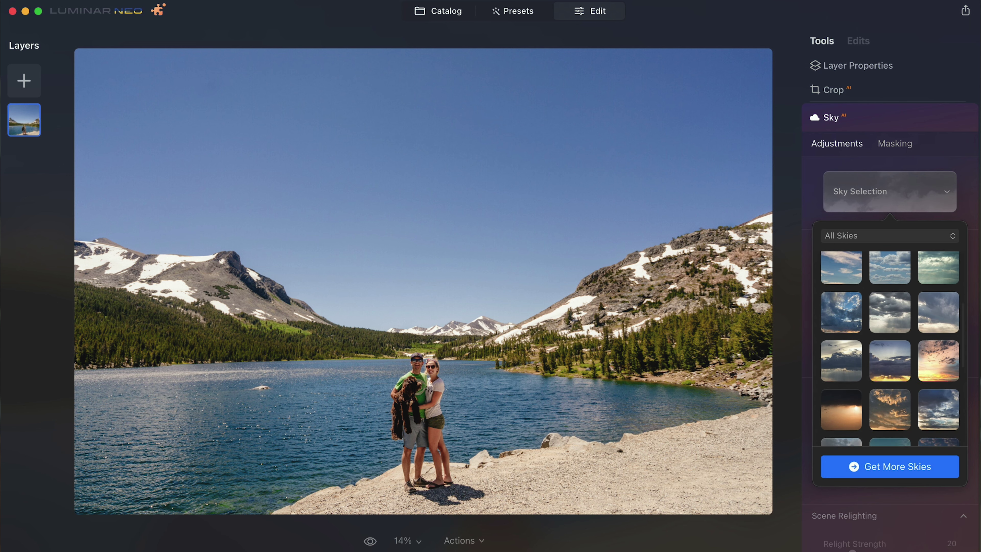
scroll(890, 348, "down", 10)
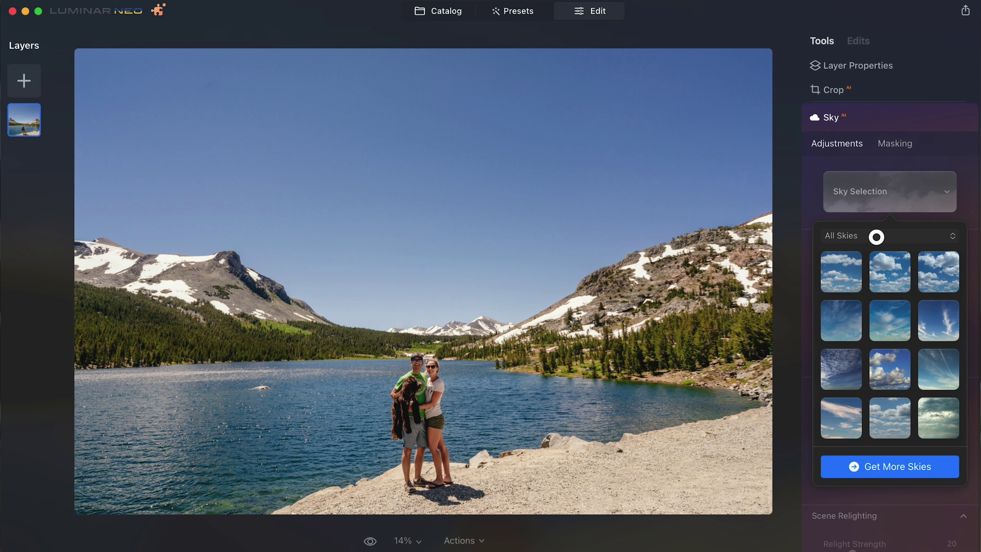
left_click(876, 236)
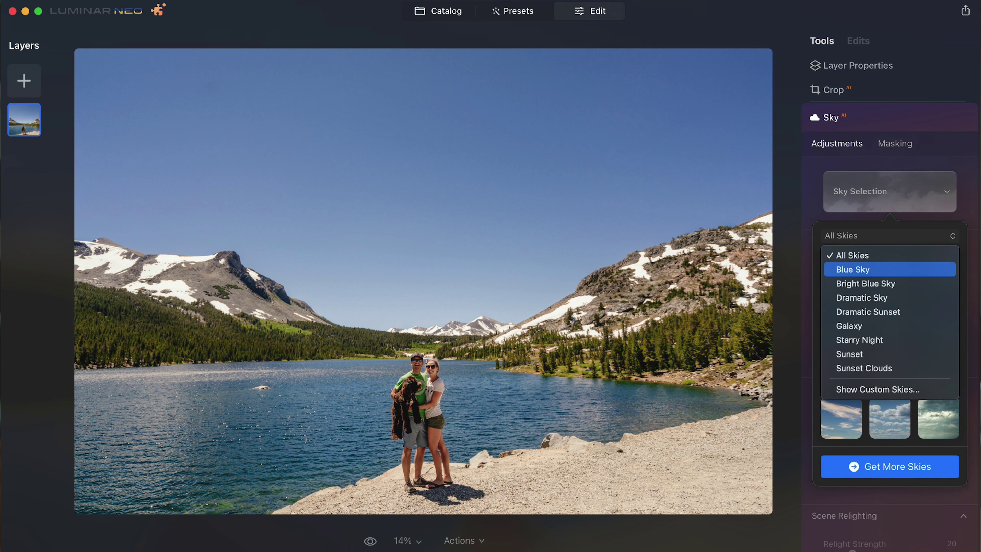
left_click(864, 270)
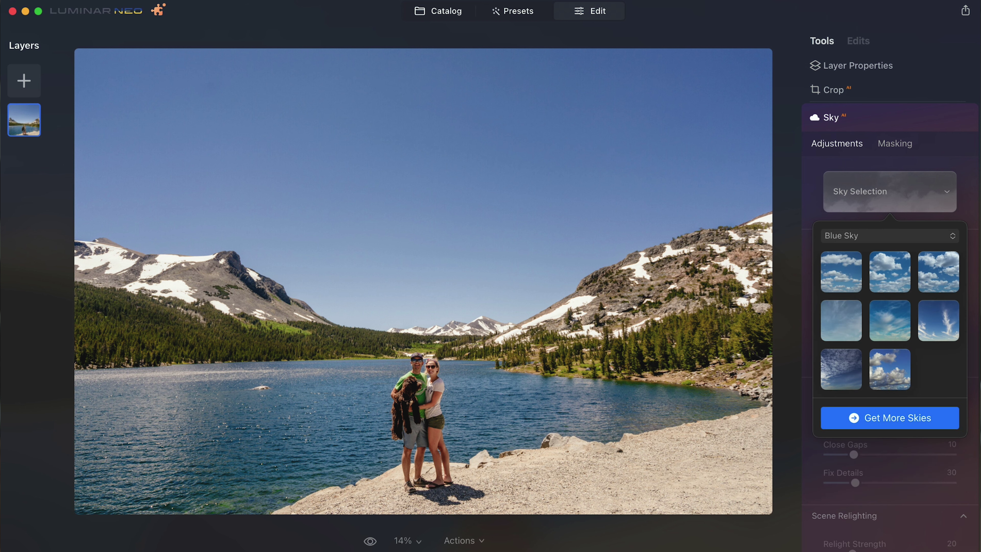
left_click(841, 321)
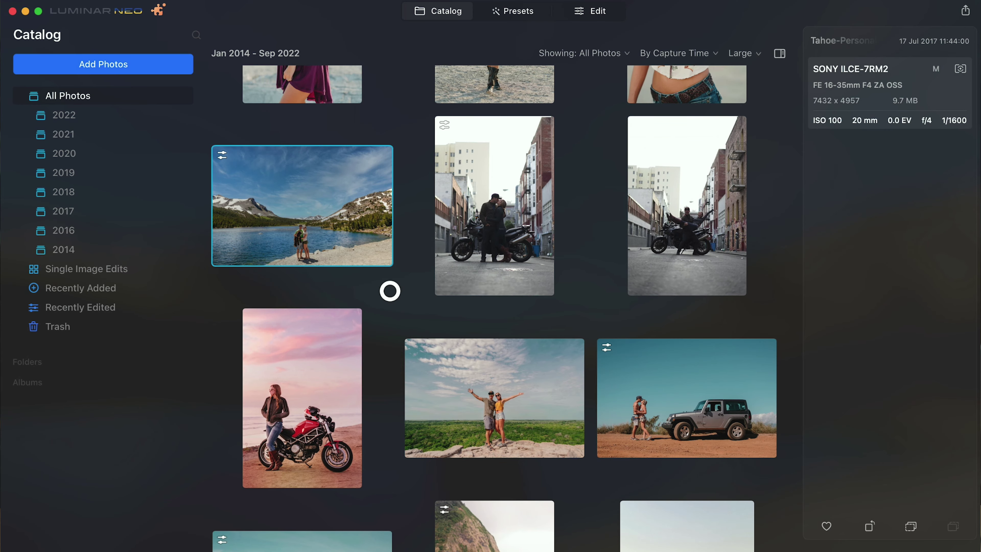
Open the catalog photo of the child in the orange sweater sitting on the pebble beach
scroll(387, 289, "down", 5)
scroll(494, 309, "down", 15)
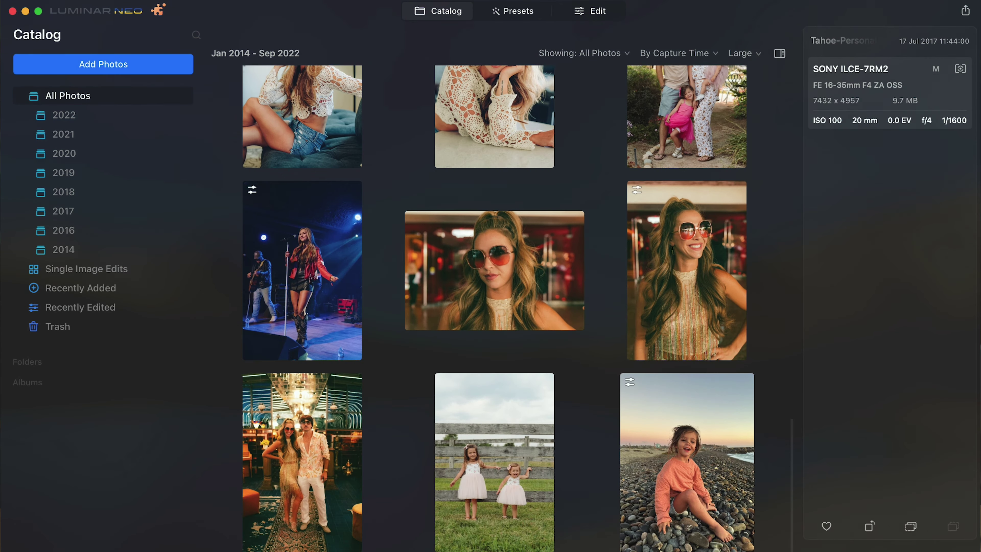
double_click(686, 462)
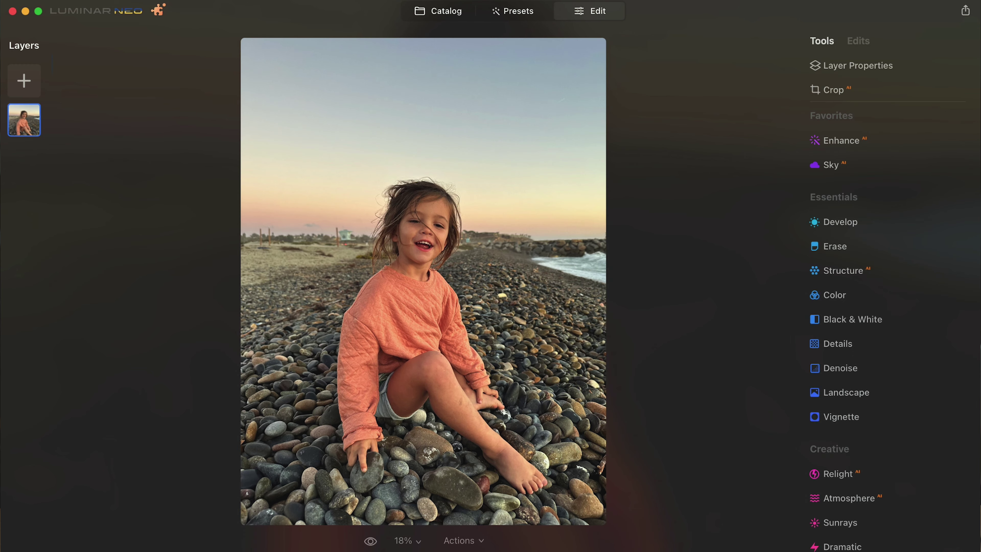
Replace the beach photo's sky using Sky AI with Sunset 1 from the Sunset category
left_click(823, 163)
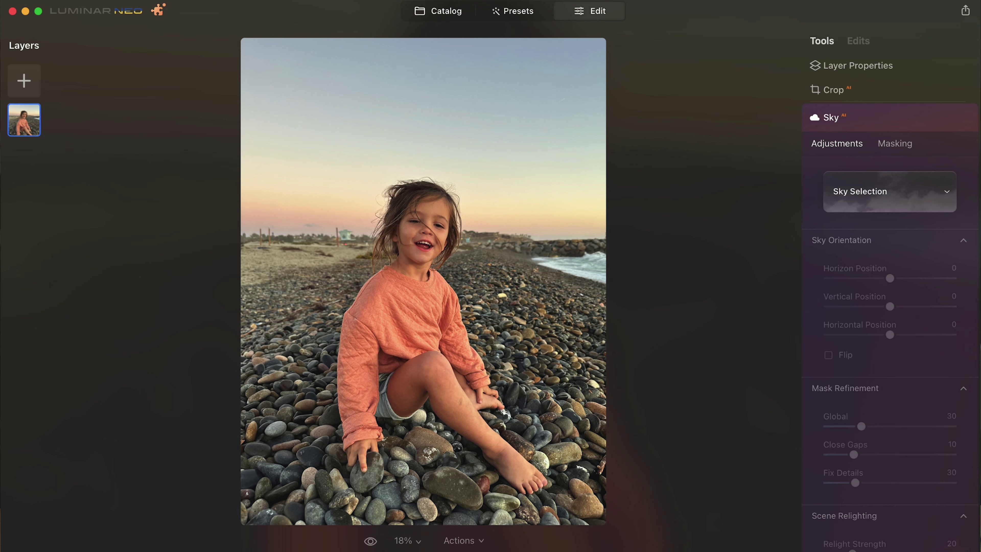
left_click(875, 186)
left_click(876, 234)
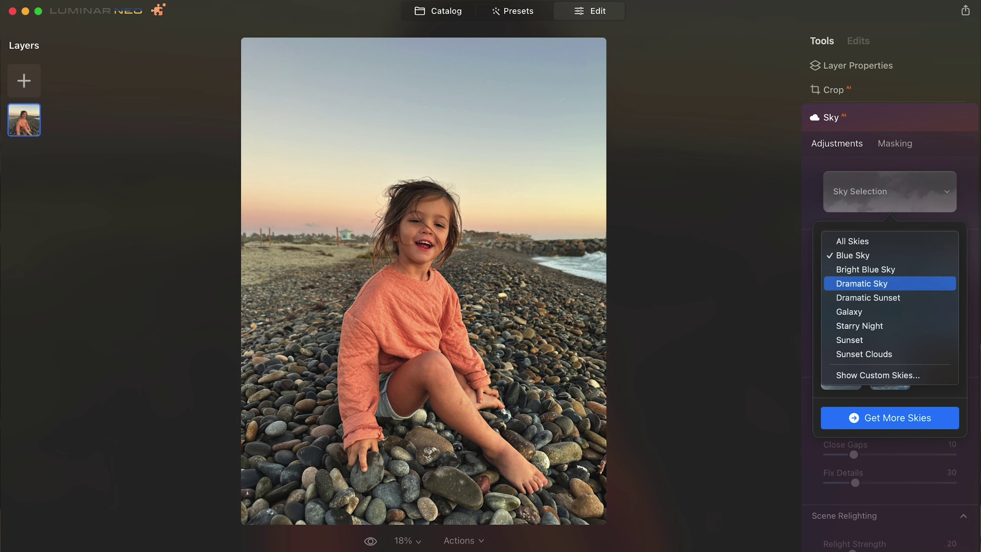
left_click(877, 340)
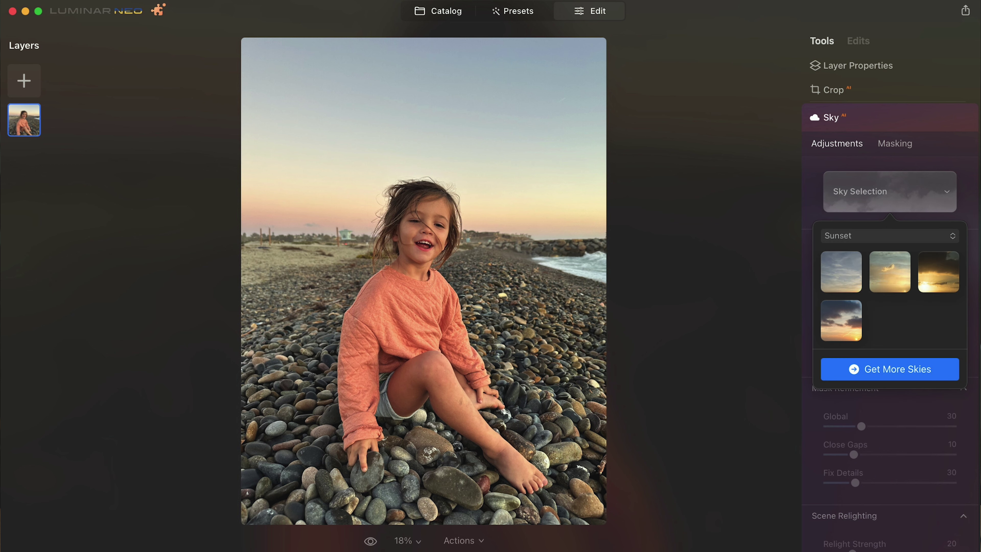
left_click(840, 271)
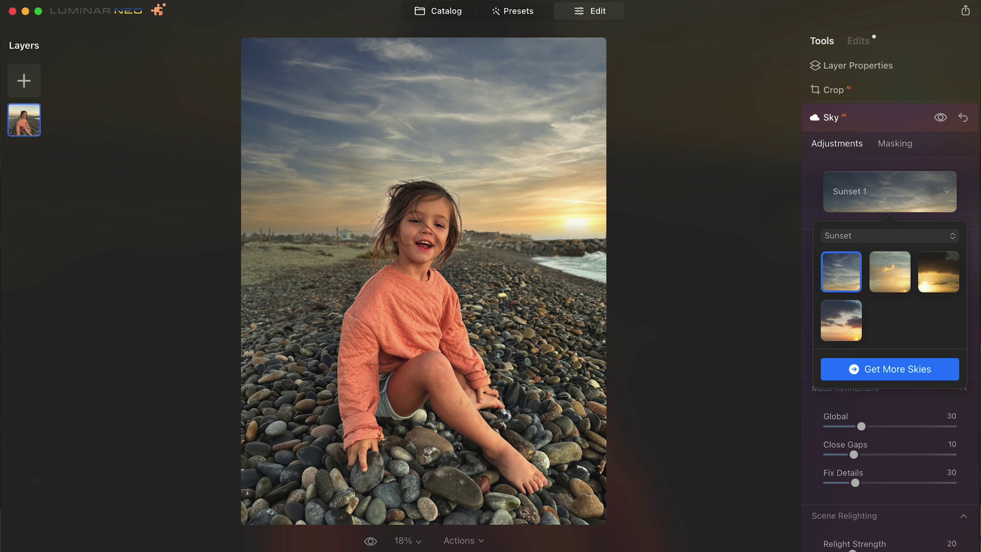
left_click(828, 411)
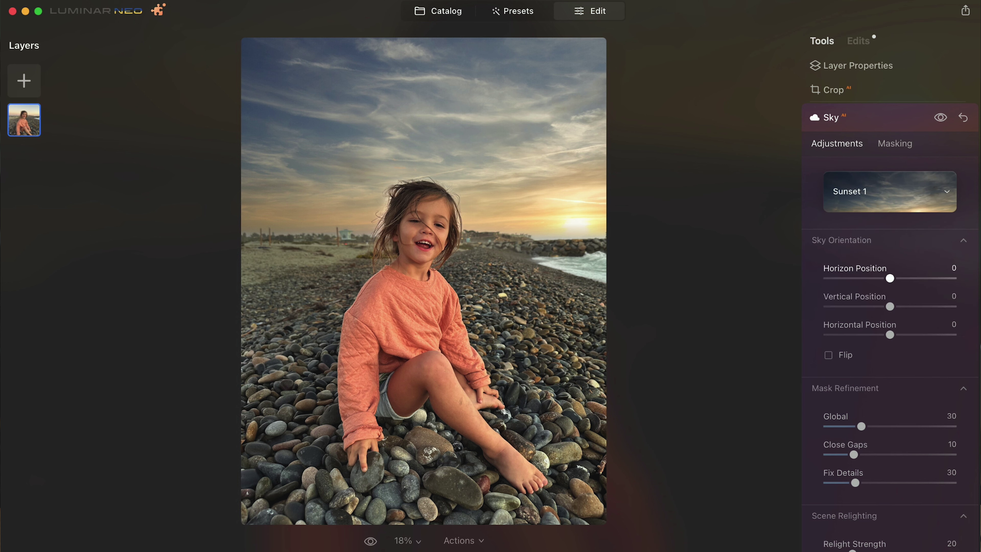
Set the sky's Vertical Position to -7 and inspect the horizon at 100% on both sides of the child
left_click_drag(889, 305, 885, 305)
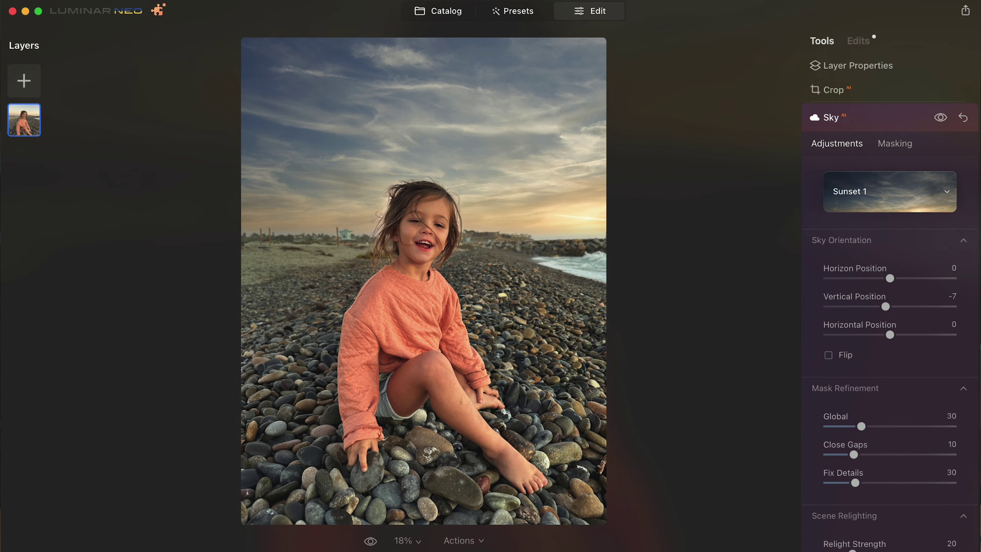
double_click(527, 232)
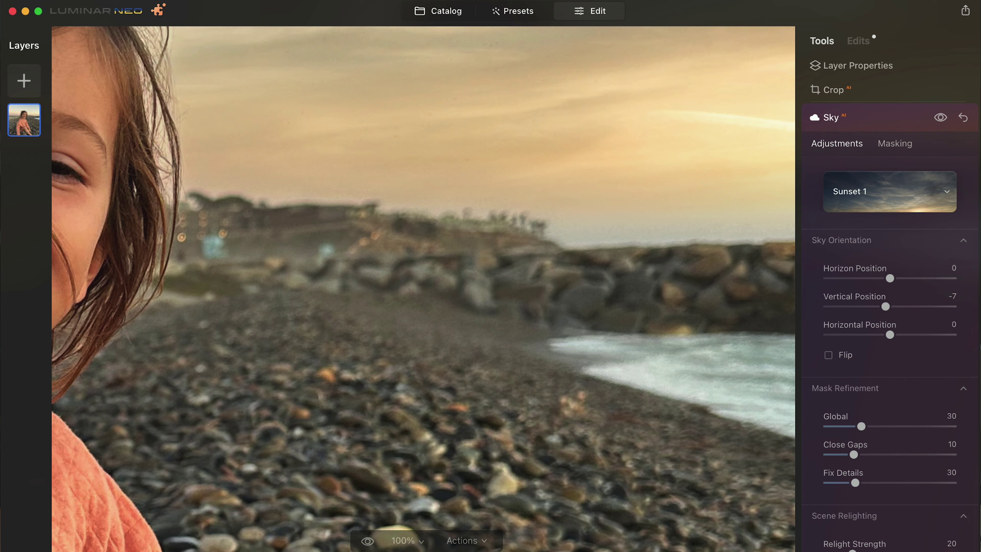
scroll(359, 225, "left", 15)
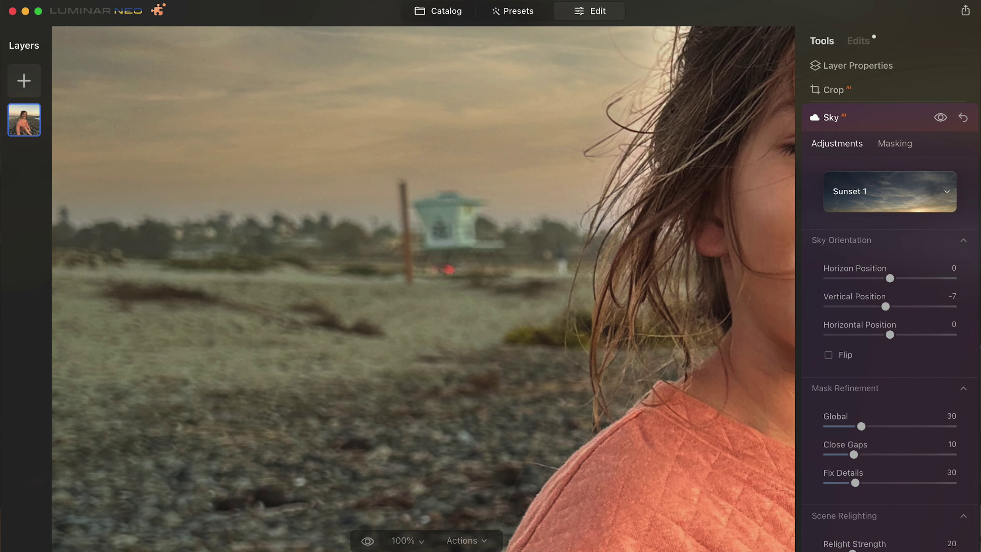
double_click(401, 256)
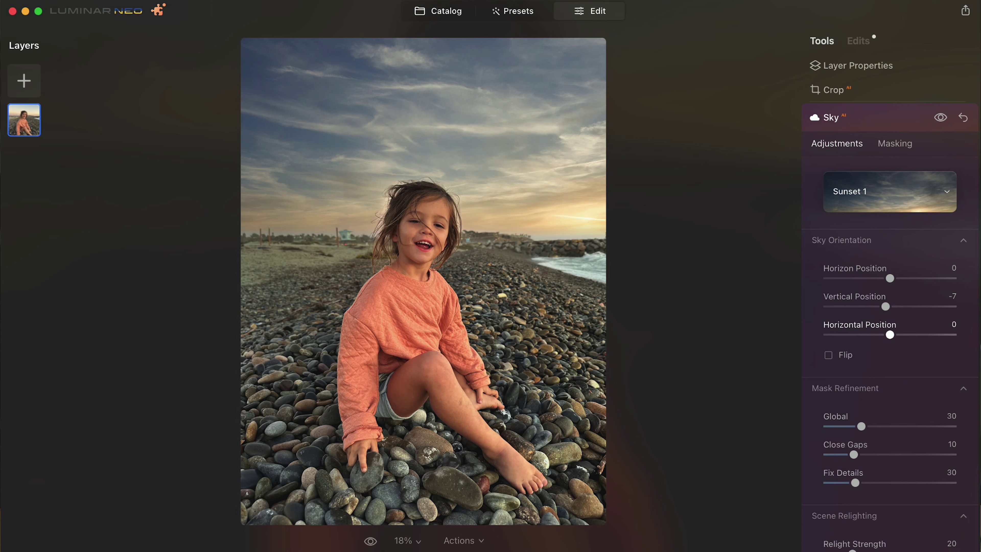
Set the sky mask's Global refinement to 39 and check the hair edges at 100%
scroll(877, 326, "down", 4)
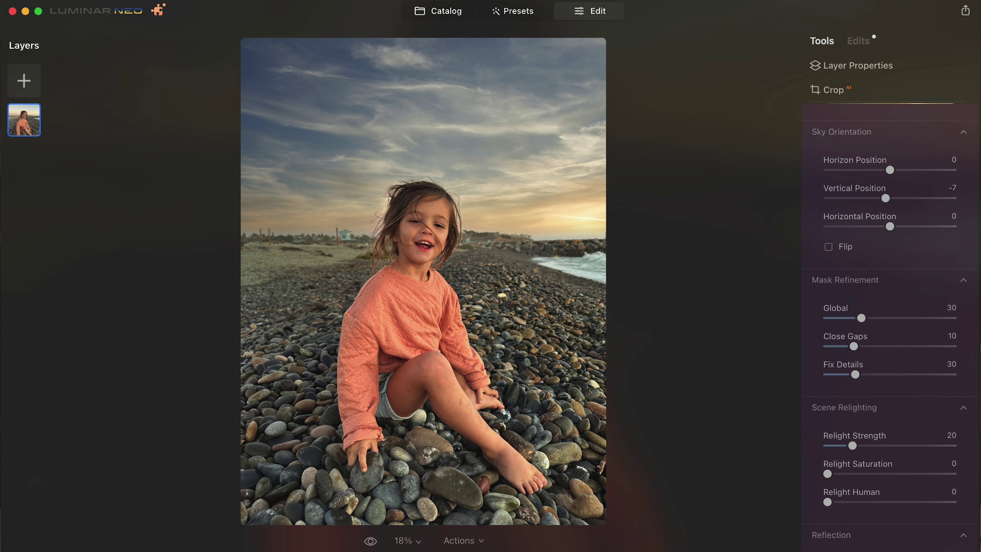
double_click(427, 193)
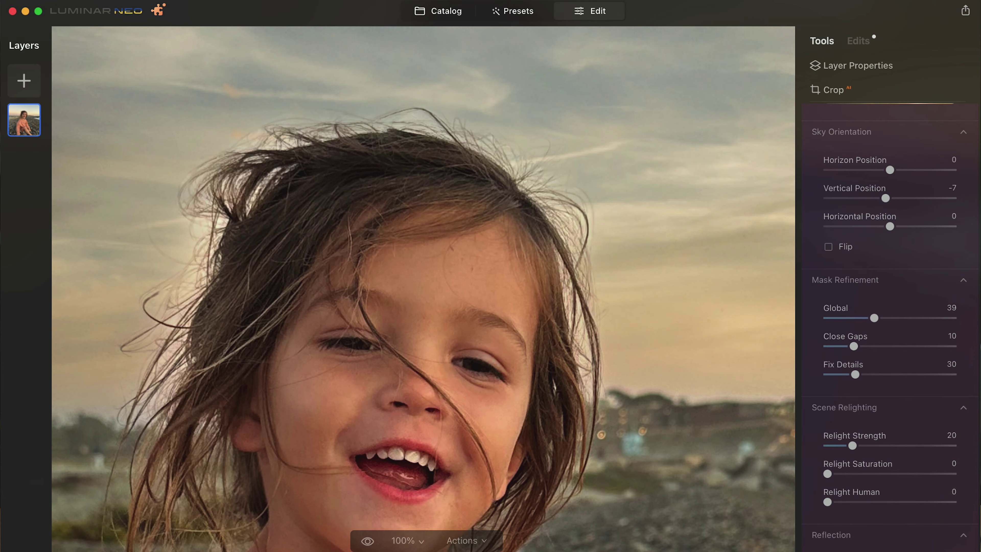
double_click(420, 179)
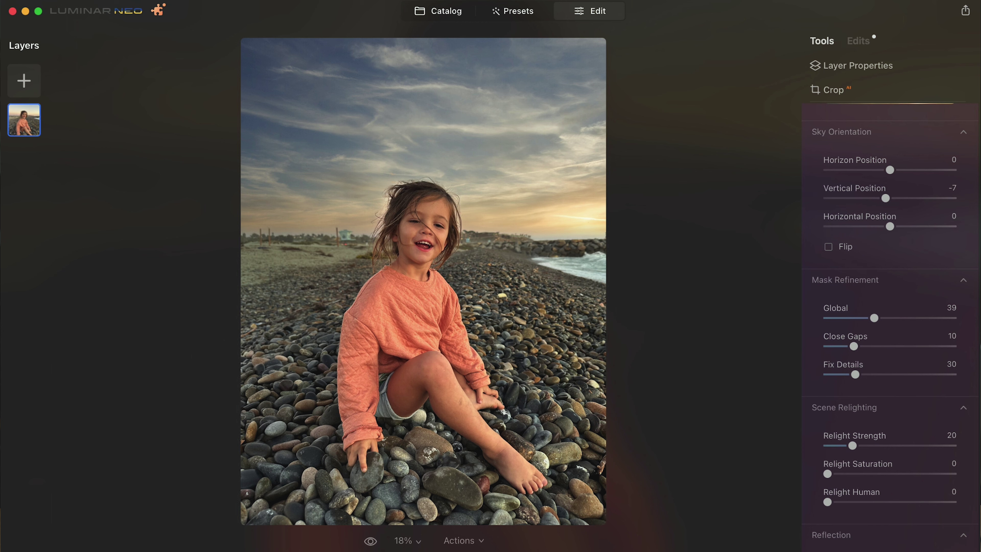
Set the replaced sky's Brightness to 63 and inspect the horizon beside the child at 100%
scroll(884, 322, "down", 3)
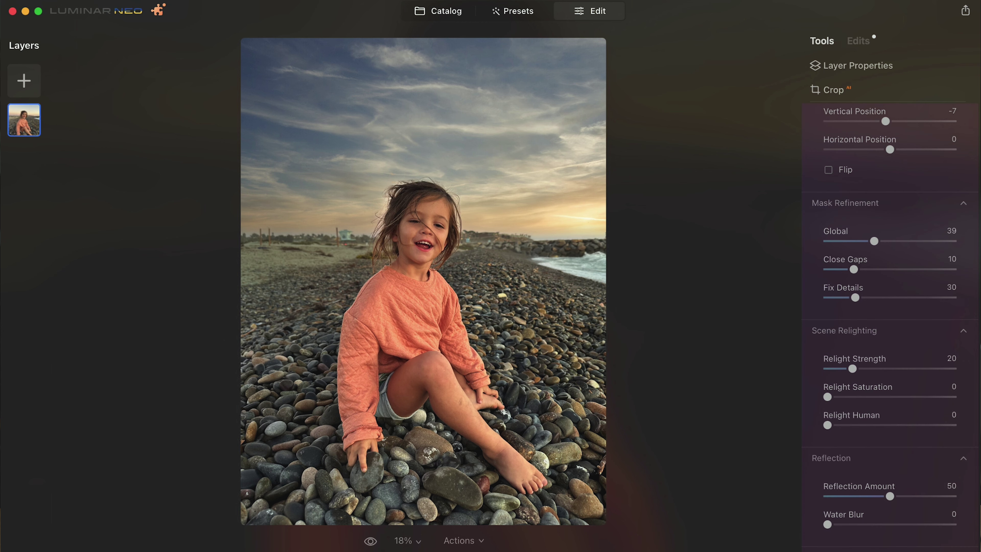
scroll(849, 371, "down", 9)
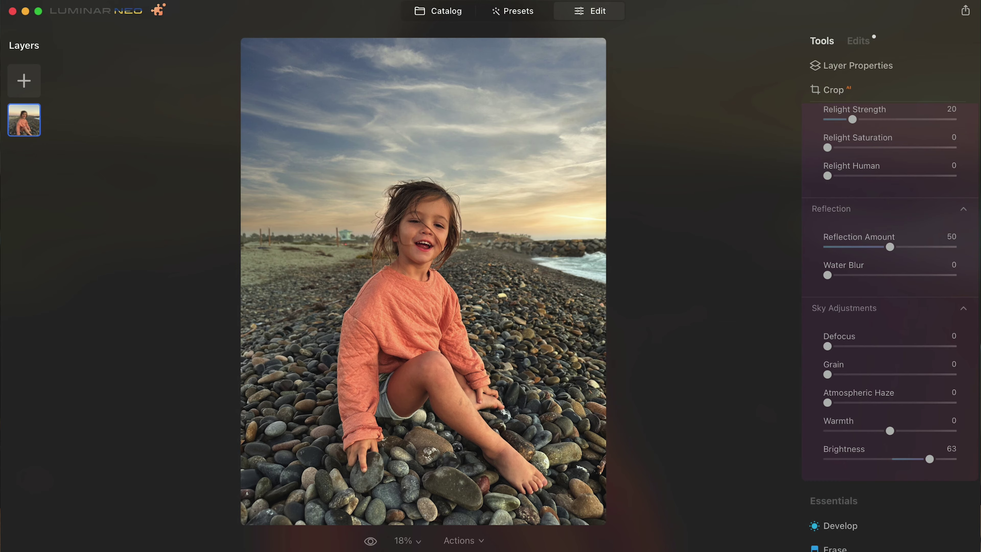
double_click(495, 241)
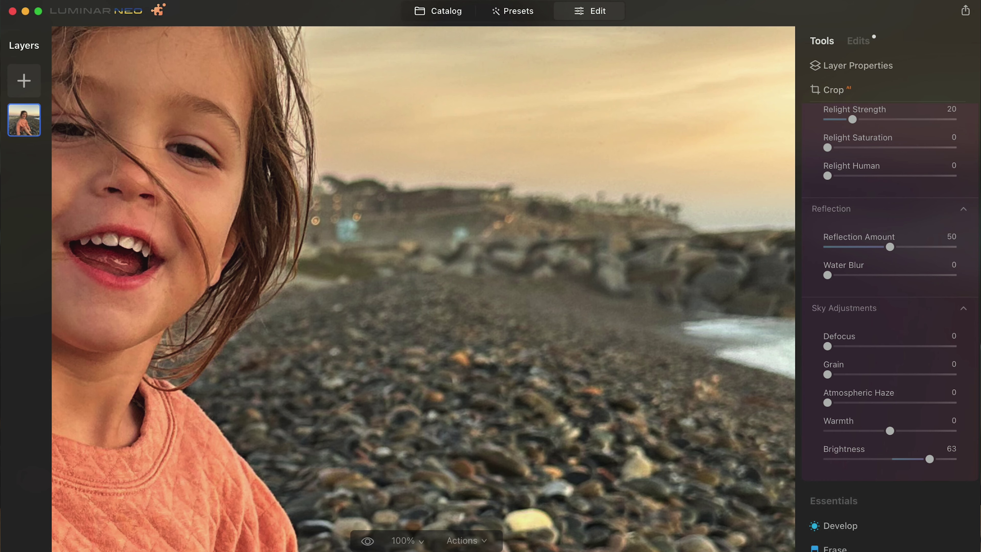
left_click(615, 229)
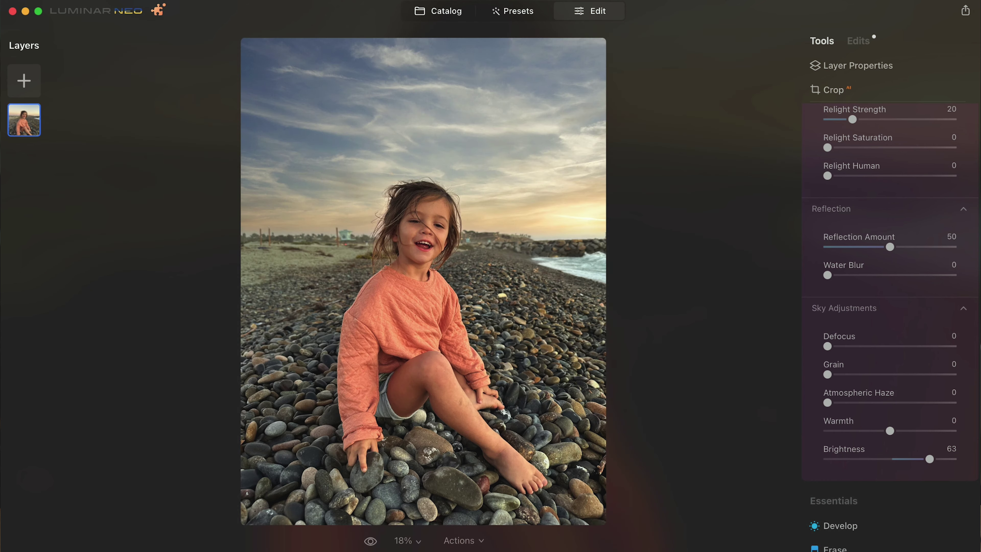
Set the sky's Defocus to 2 and Grain to 7, and compare the beach photo with its original
left_click(514, 105)
left_click(488, 255)
left_click_drag(827, 346, 837, 374)
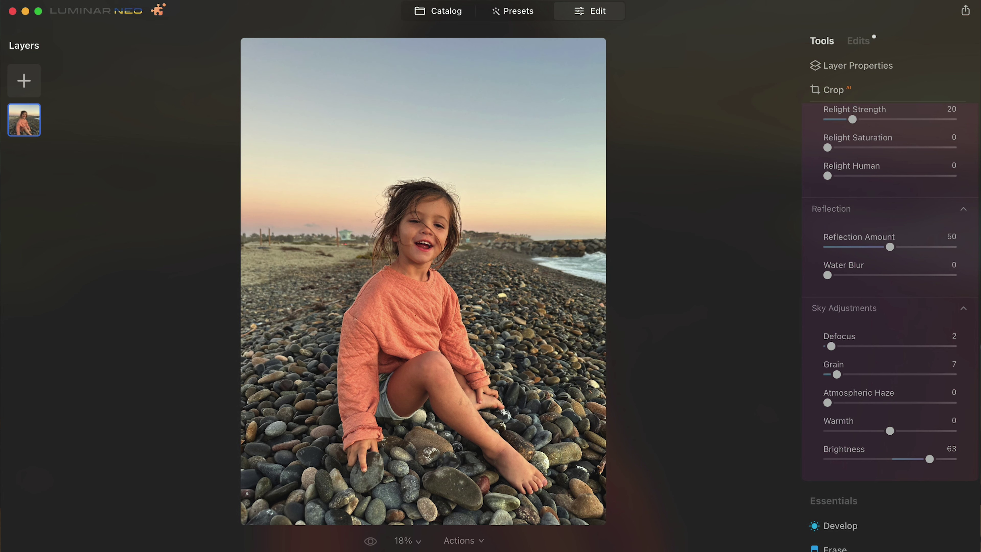
key("backslash")
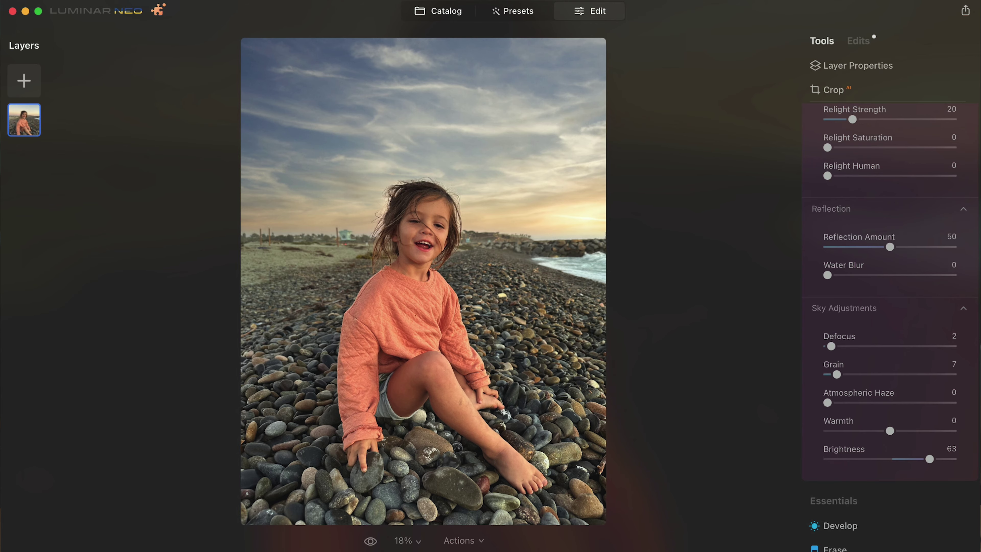
Return to the catalog and open the photo of the couple beside the Jeep for editing
left_click(438, 10)
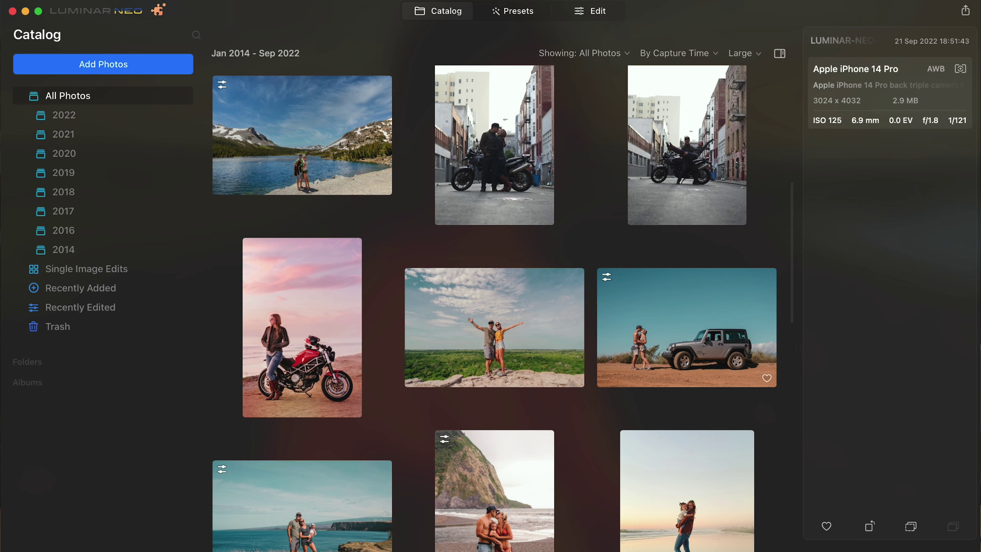
double_click(689, 346)
left_click(590, 11)
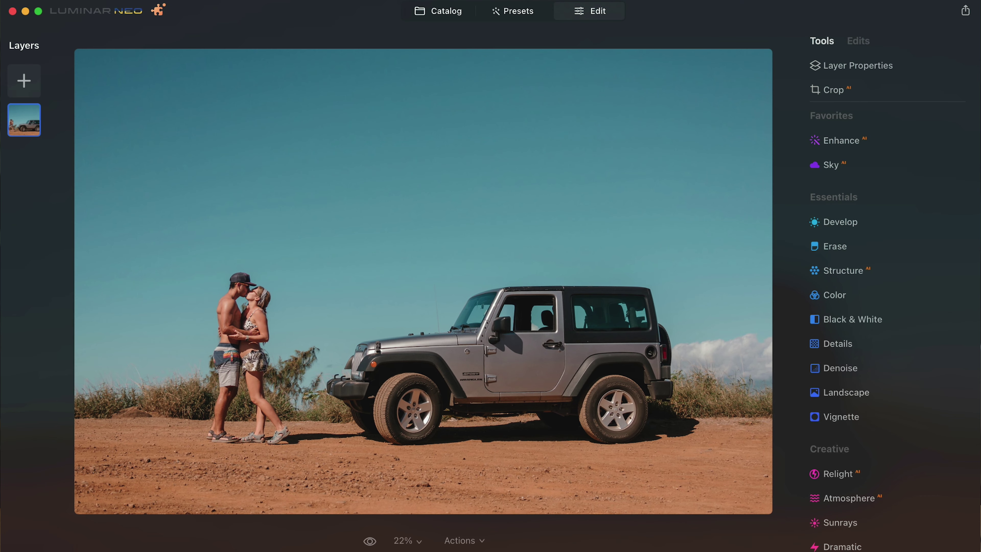
left_click(791, 386)
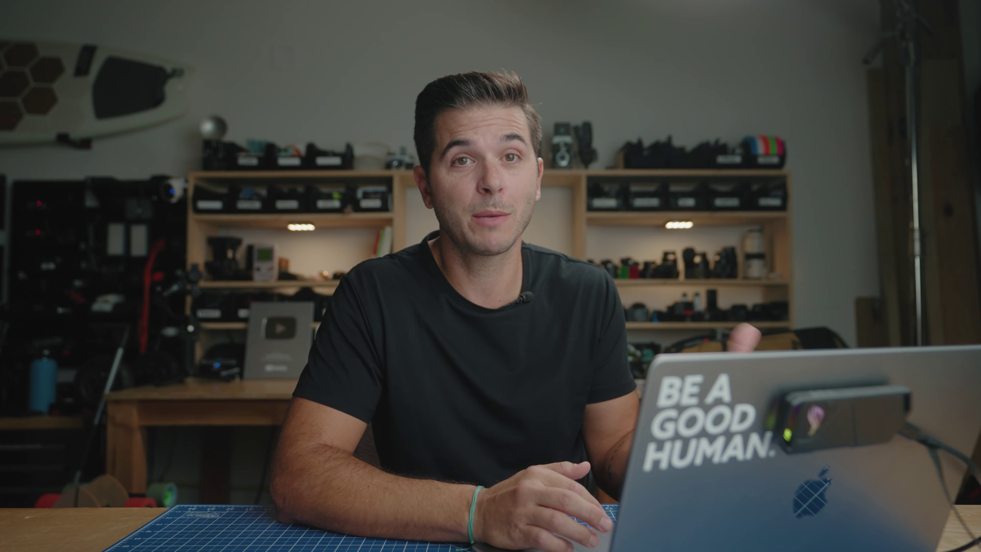
Inspect the Jeep photo's horizon at 100% and replace its sky with the wispy-cloud preset from the Blue Sky collection
left_click(160, 394)
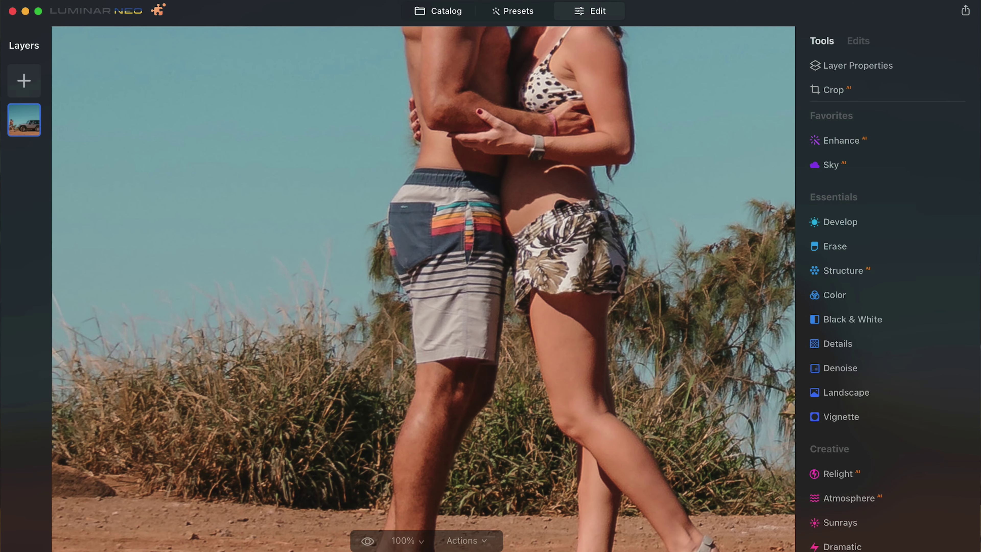
left_click_drag(488, 333, 89, 322)
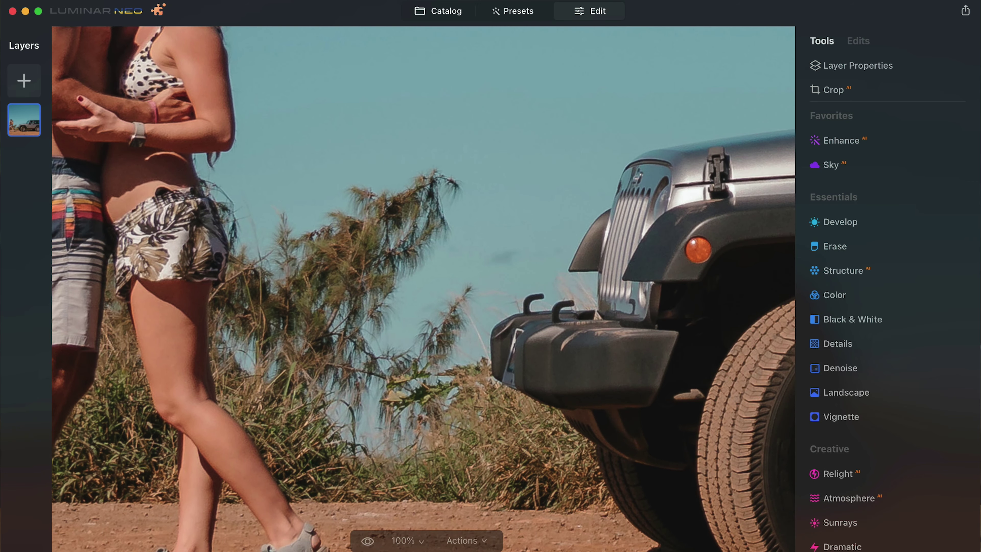
left_click_drag(606, 267, 354, 263)
left_click(355, 263)
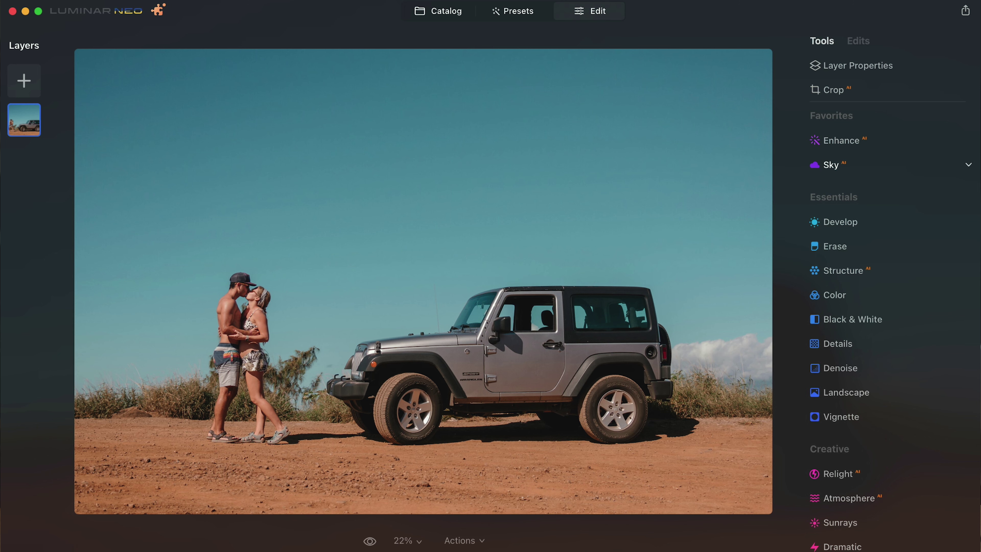
left_click(834, 164)
left_click(886, 186)
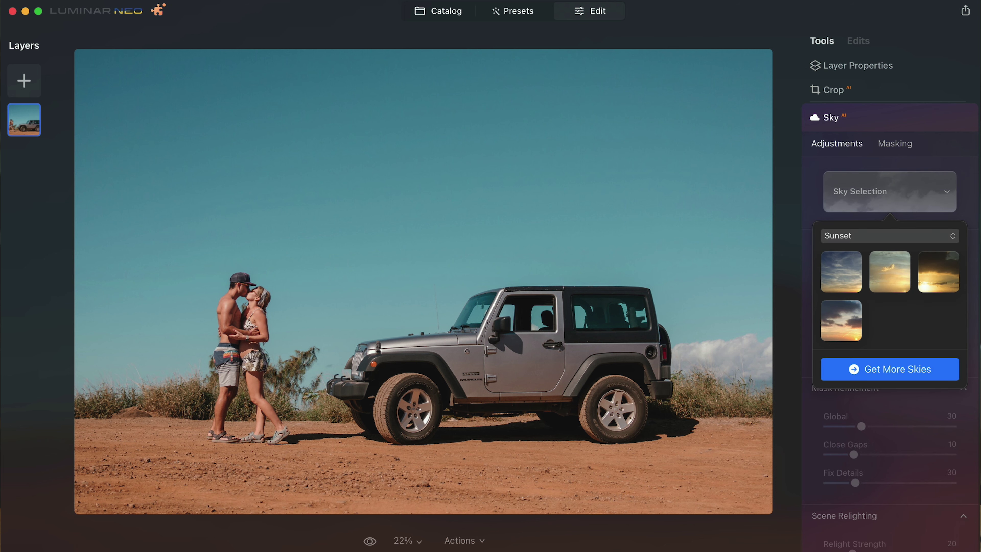
left_click(880, 236)
left_click(863, 172)
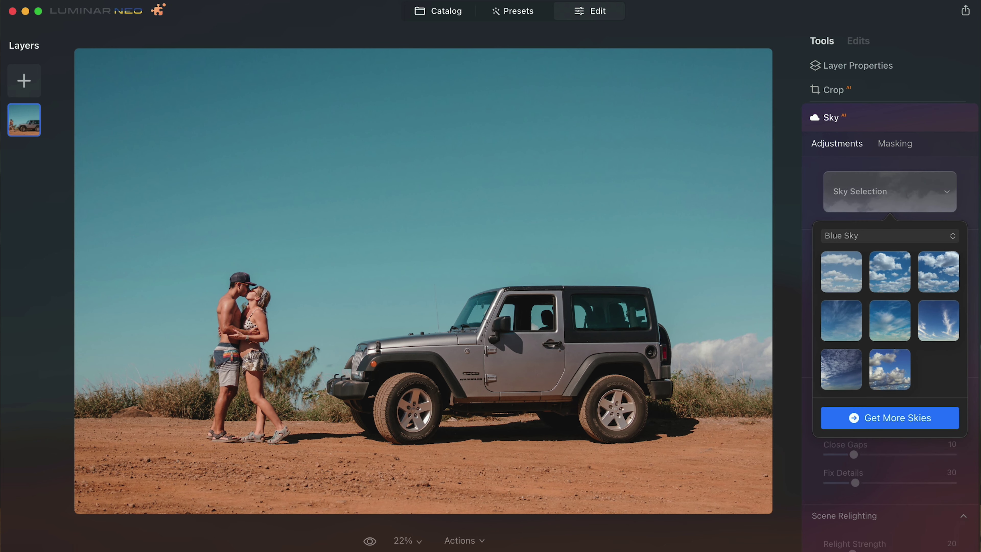
left_click(841, 320)
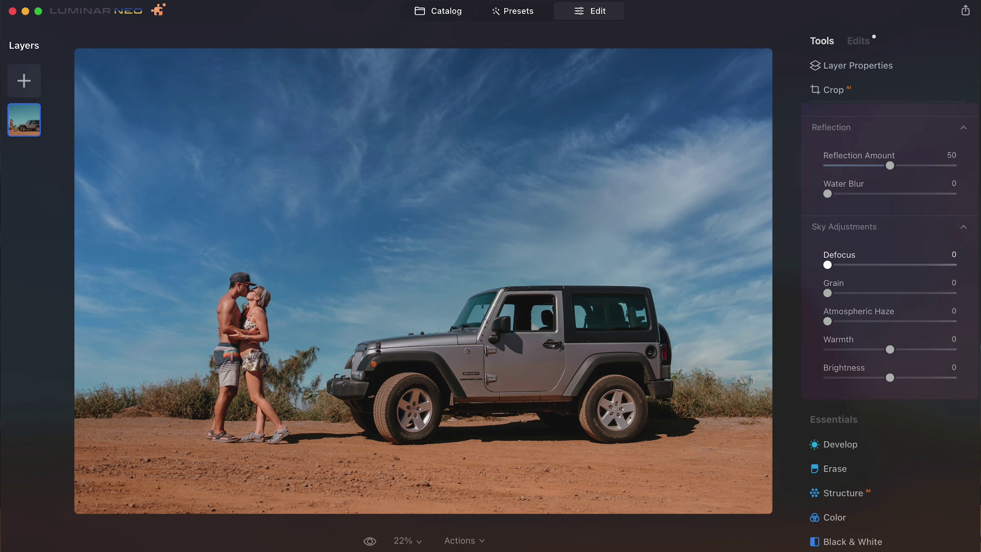
Set the replaced sky's Brightness to 38, Defocus to 4 and Grain to 8
scroll(888, 232, "down", 2)
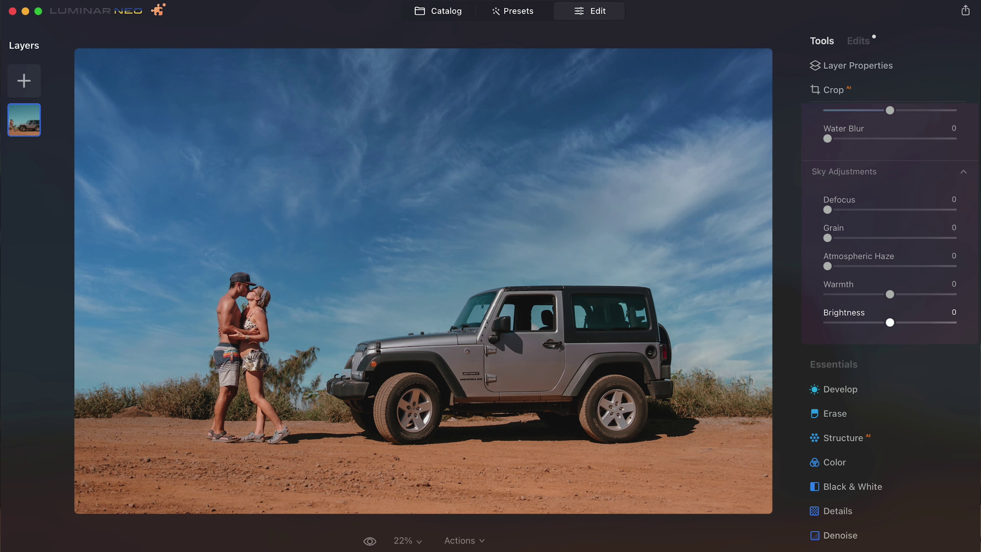
left_click_drag(888, 322, 914, 322)
left_click_drag(826, 210, 832, 210)
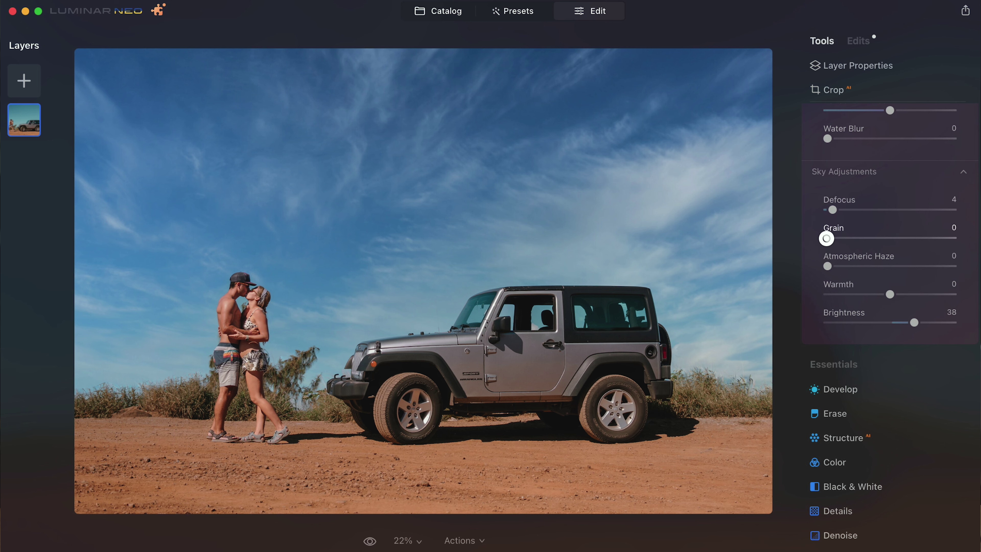
left_click_drag(831, 237, 838, 237)
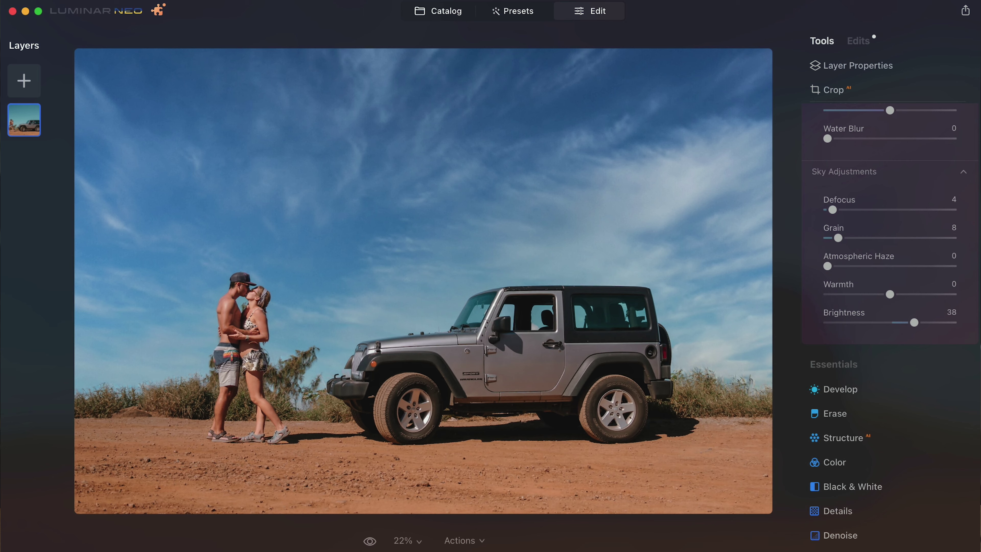
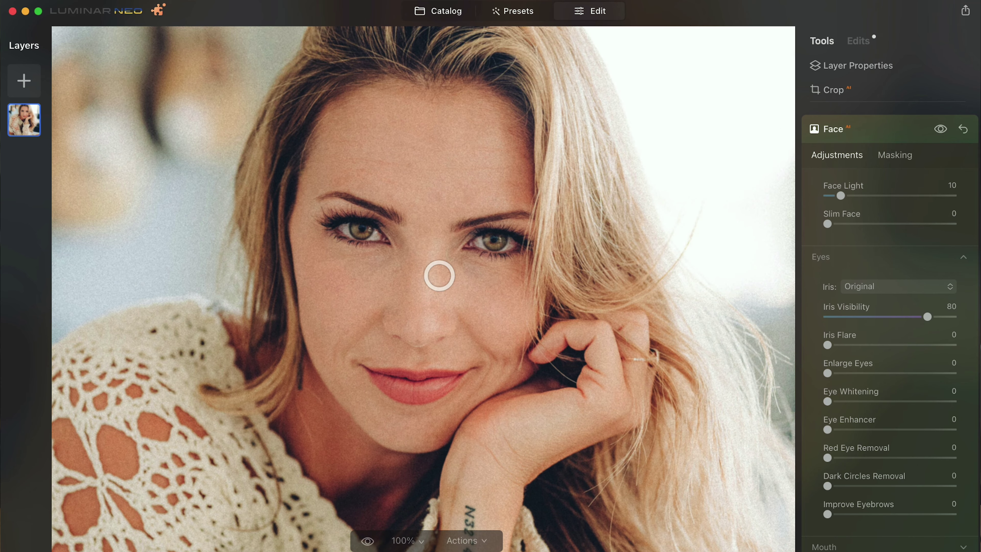
Try Iris Flare at 100 on the close-up portrait, settle on 29, and check the eyes at full view and 100%
left_click_drag(828, 344, 973, 339)
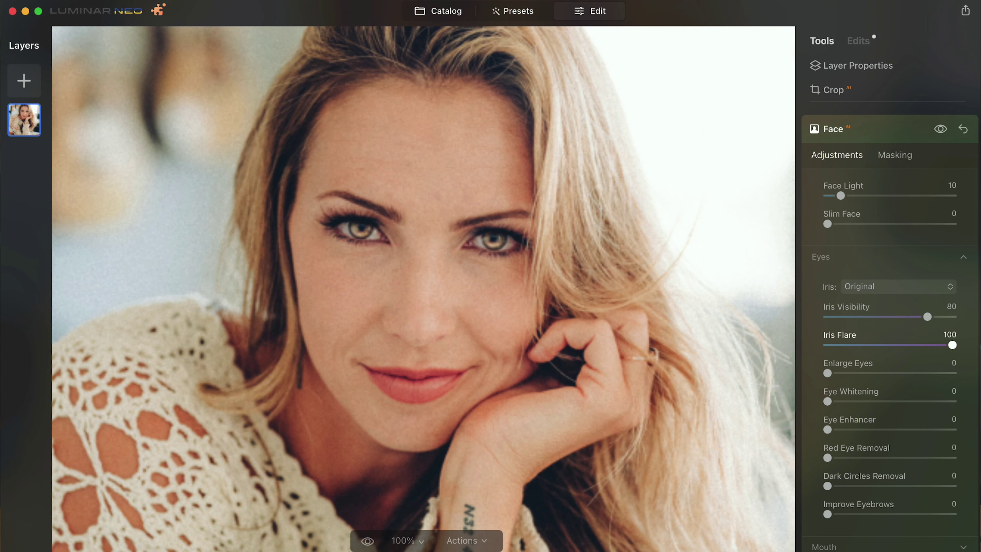
left_click_drag(952, 345, 864, 345)
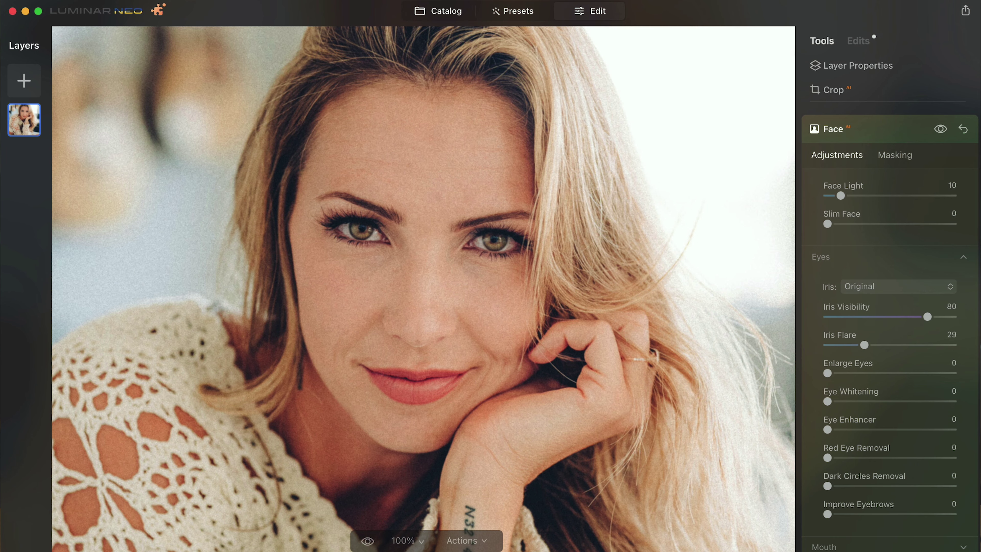
key("super+0")
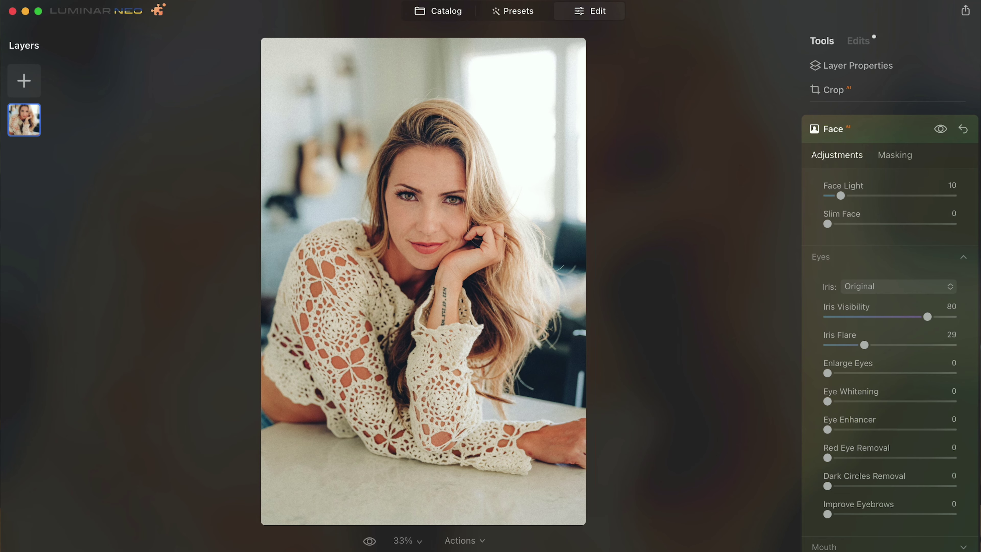
double_click(439, 197)
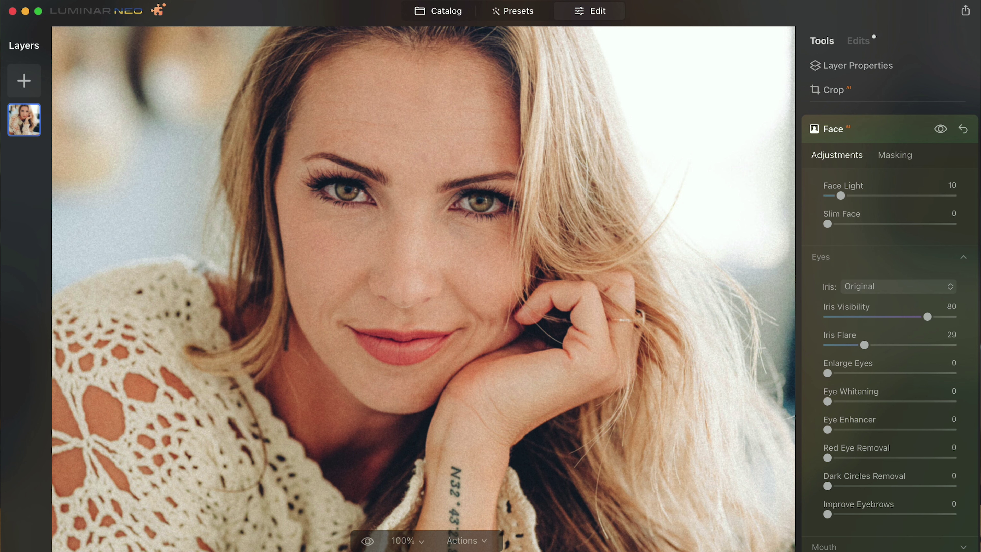
scroll(478, 209, "up", 3)
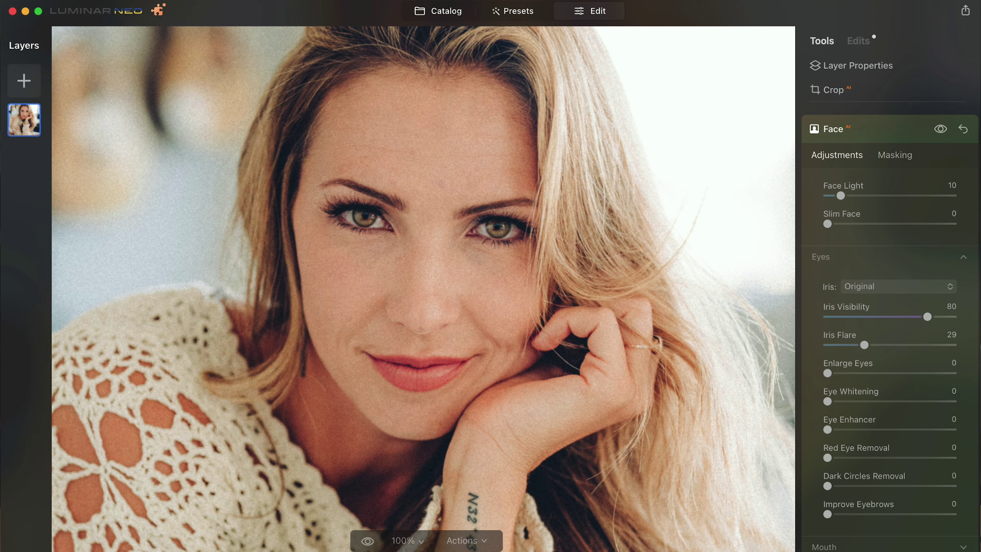
Return to the catalog and open the photo of the woman in the white tank top for editing
left_click(438, 10)
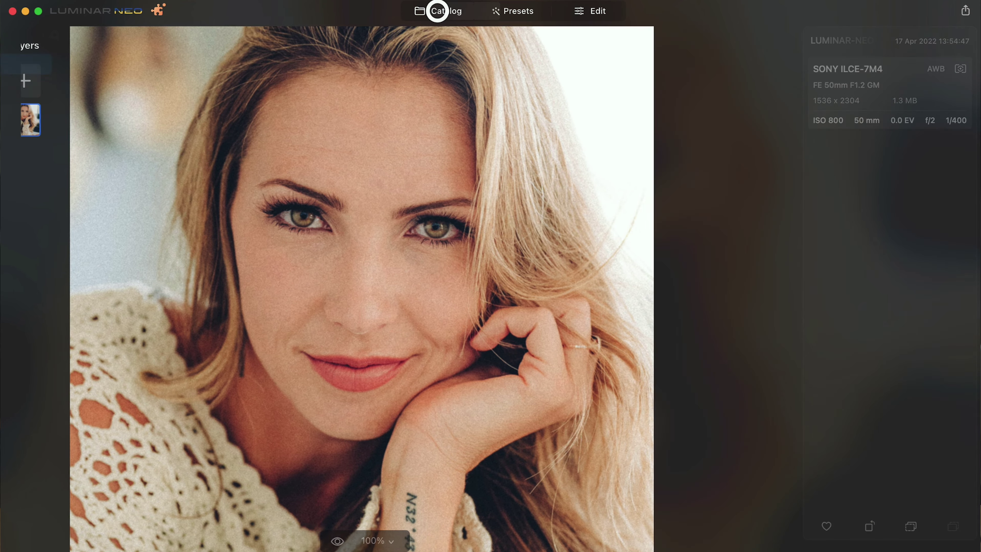
scroll(494, 309, "up", 15)
scroll(494, 309, "up", 10)
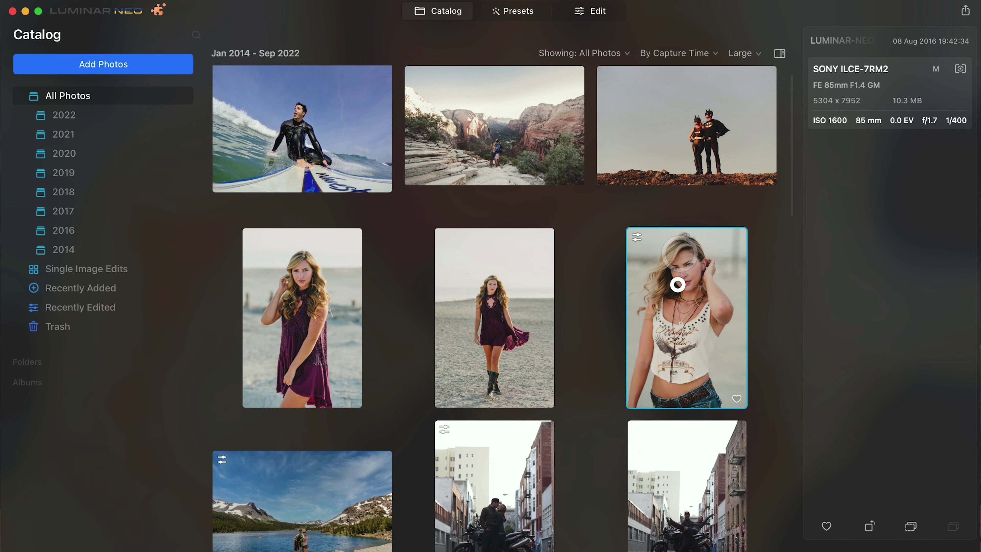
double_click(679, 254)
left_click(590, 11)
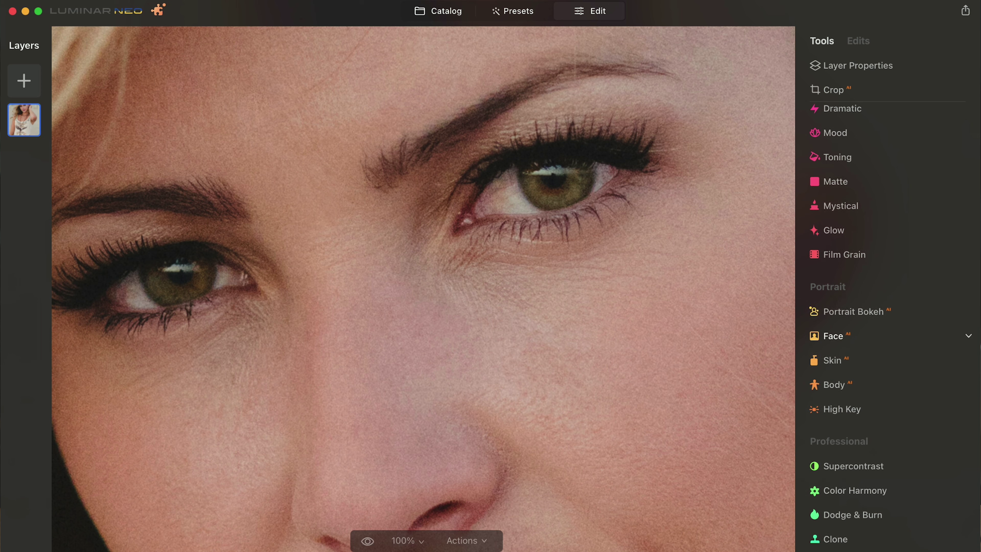
Use the Face tool to set Iris Flare to 72 and Eye Whitening to 8
left_click(830, 337)
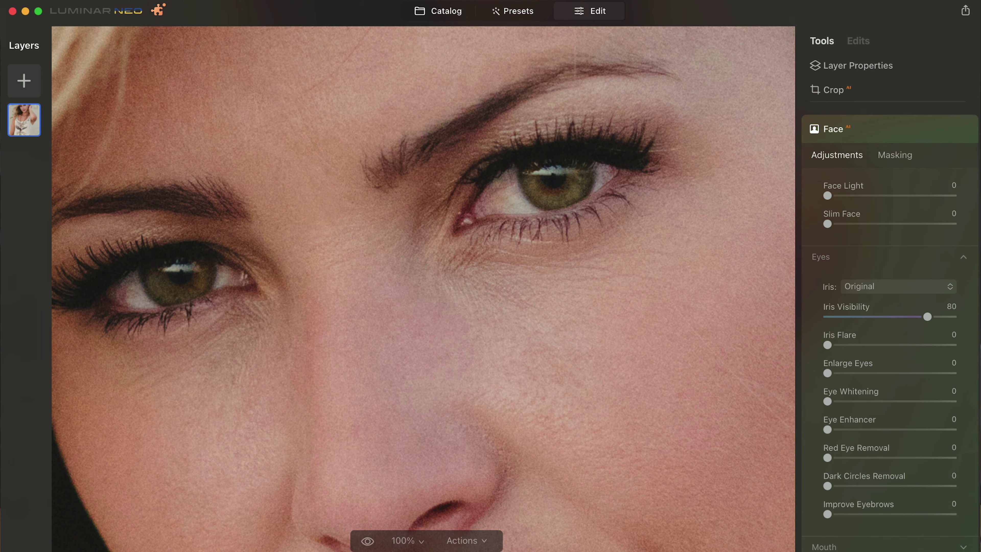
left_click_drag(826, 344, 917, 344)
left_click_drag(827, 401, 837, 400)
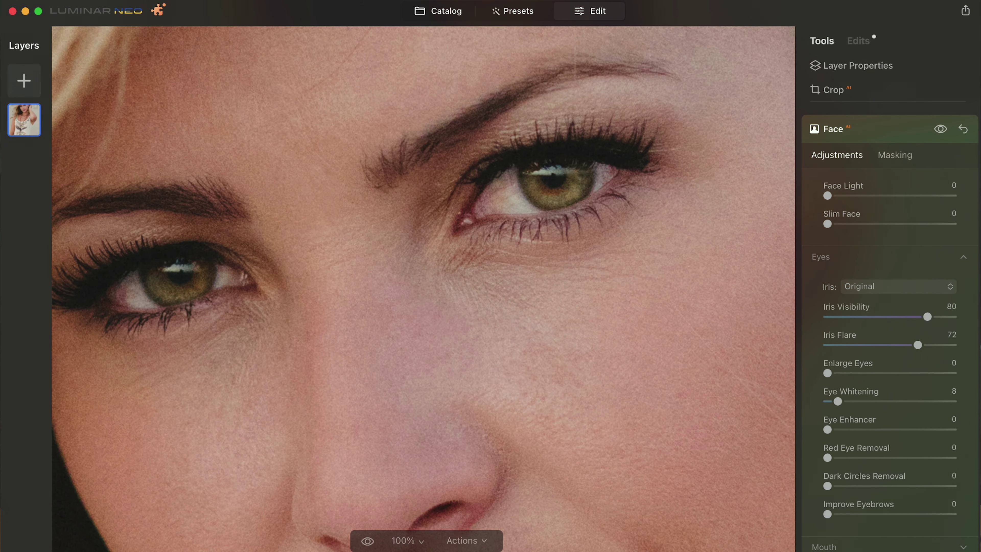
Test the Eye Whitening range with the whole photo in view, set it to 10, and check the eyes at 50%
key("super+0")
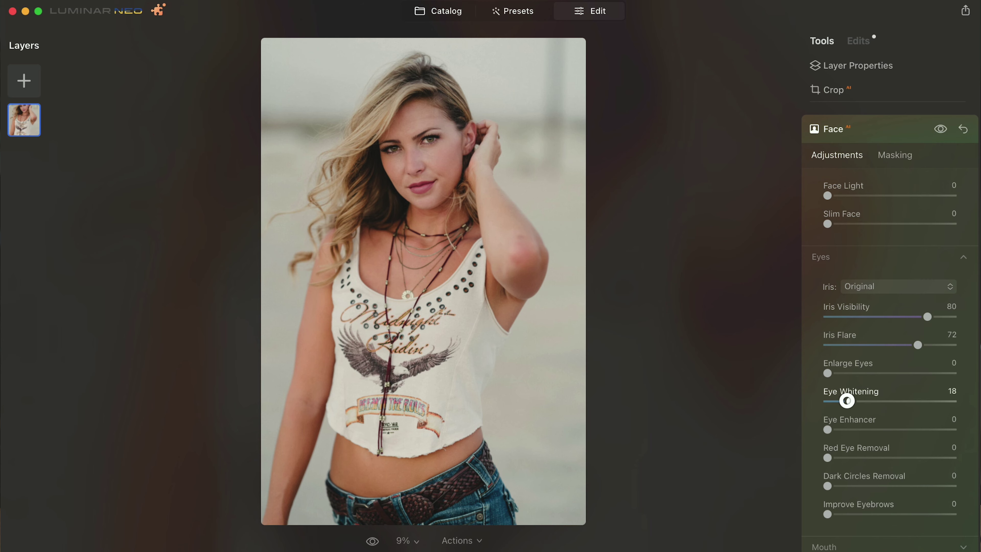
left_click_drag(846, 401, 973, 401)
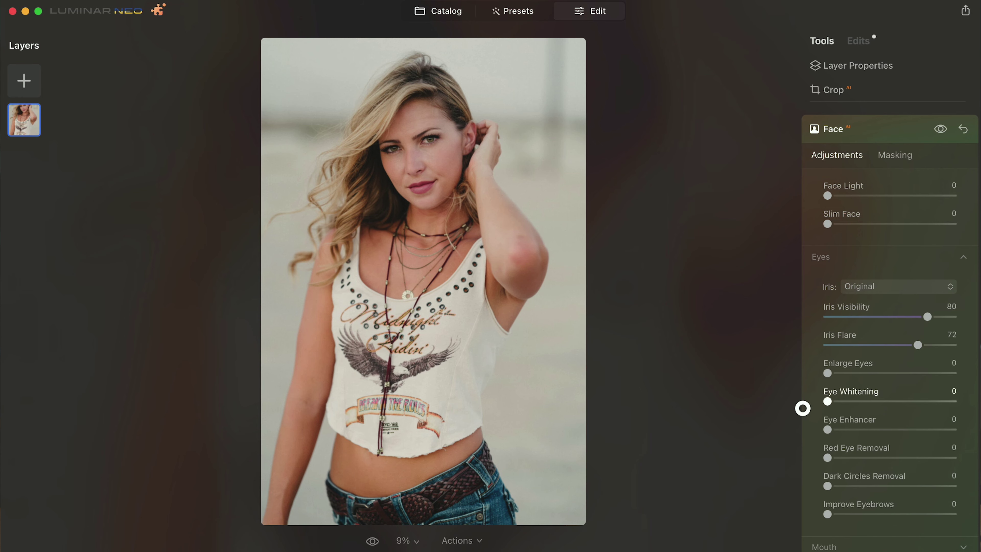
mouse_move(827, 400)
left_mouse_down()
mouse_move(840, 390)
mouse_move(828, 392)
left_mouse_up()
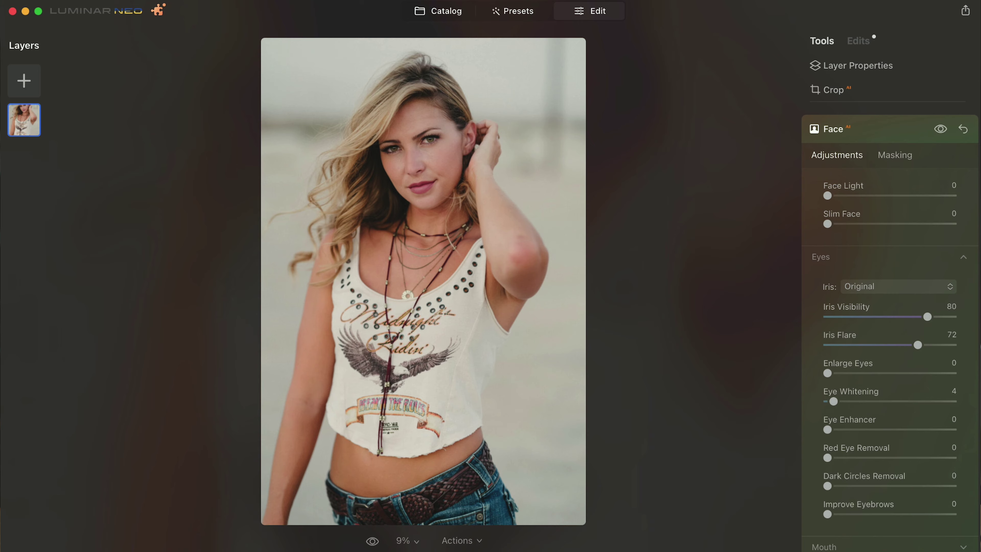
double_click(414, 125)
left_click_drag(481, 287, 492, 199)
scroll(887, 347, "down", 3)
key("super+minus")
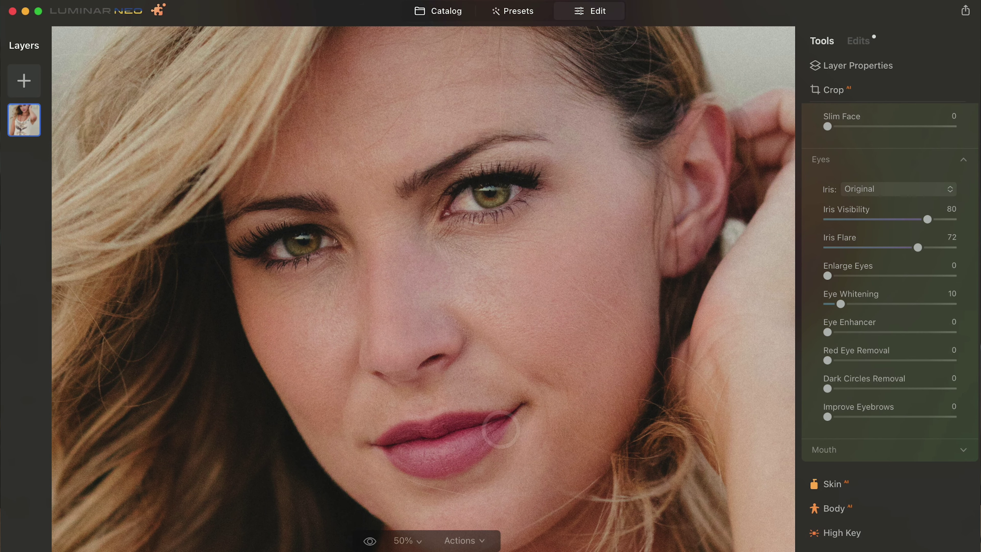
Apply Lips Saturation 31, Lips Redness 83 and Lips Darkening 21, and view the whole photo
left_click(865, 449)
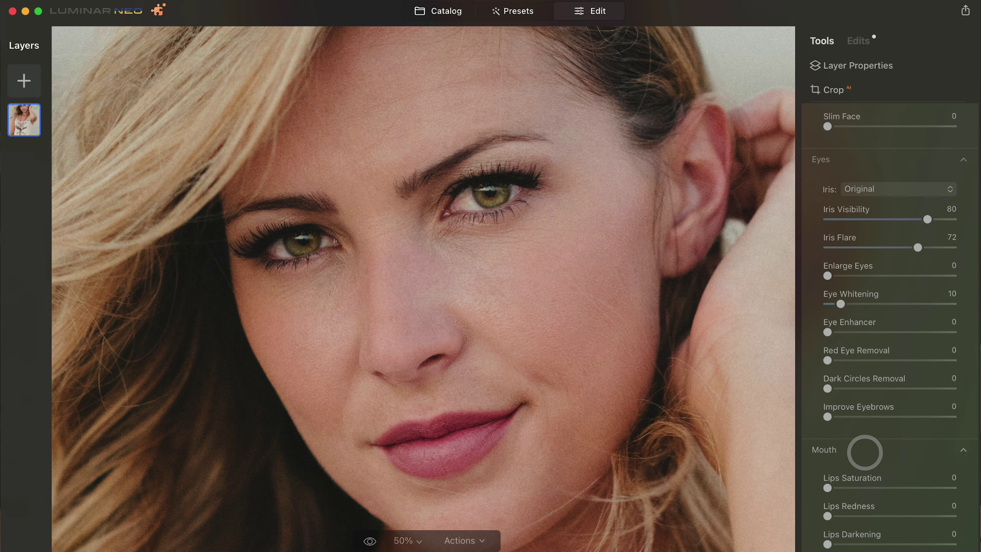
scroll(864, 449, "down", 3)
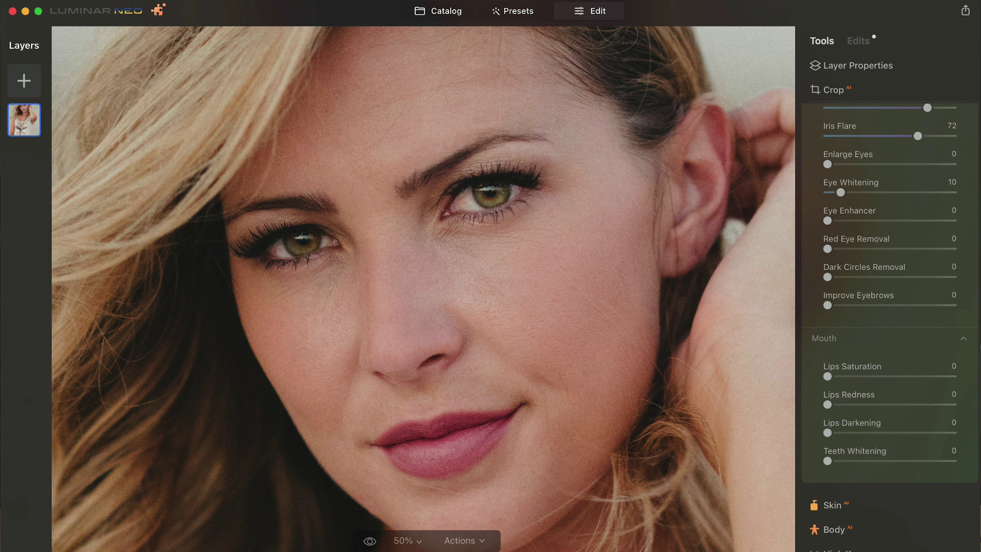
left_click_drag(826, 376, 929, 376)
left_click_drag(928, 376, 865, 376)
left_click_drag(827, 403, 931, 402)
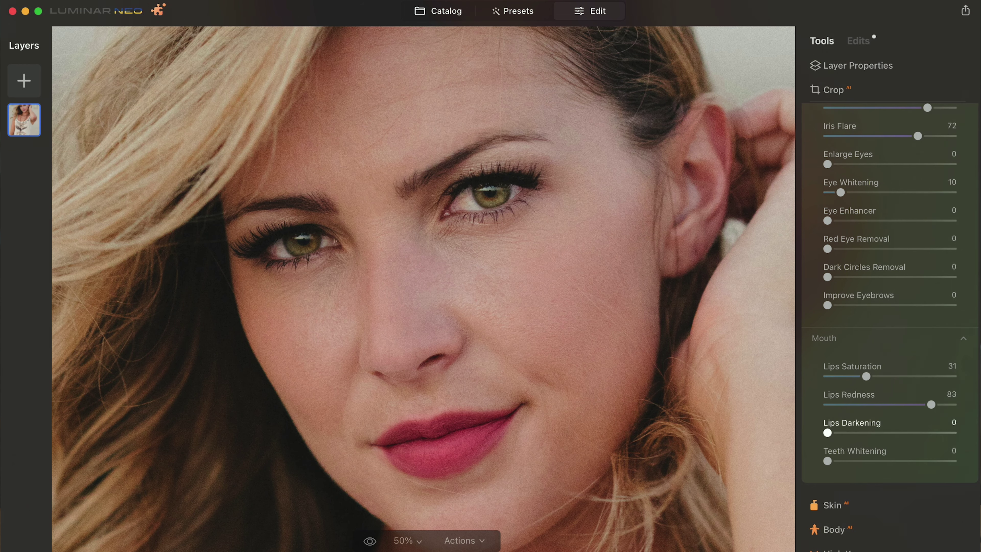
left_click_drag(826, 433, 834, 432)
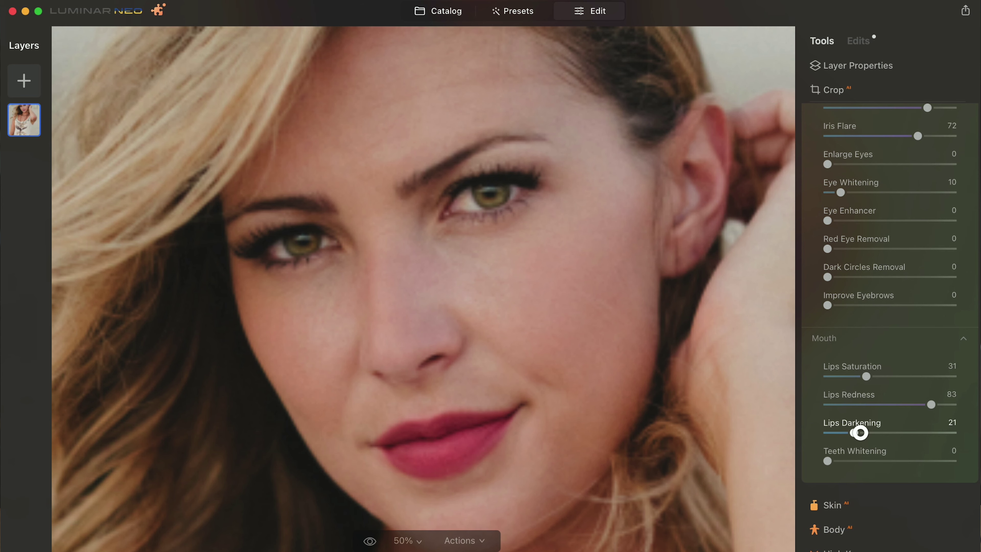
double_click(653, 390)
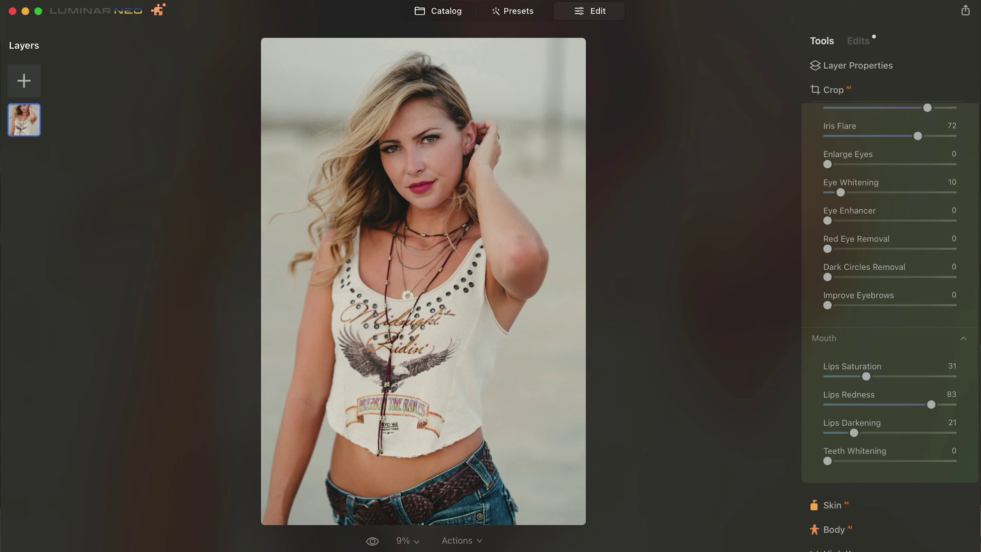
Lower Lips Redness to 30 and Lips Darkening to 7 while inspecting the mouth, and reset all lip adjustments to 0
double_click(427, 171)
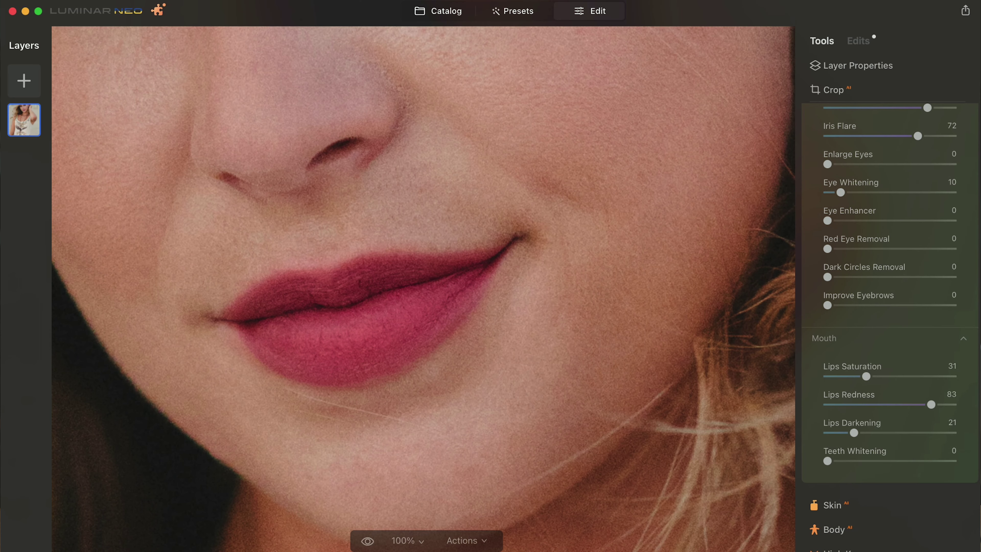
scroll(864, 333, "up", 2)
scroll(864, 332, "down", 5)
left_click(864, 332)
left_click(841, 359)
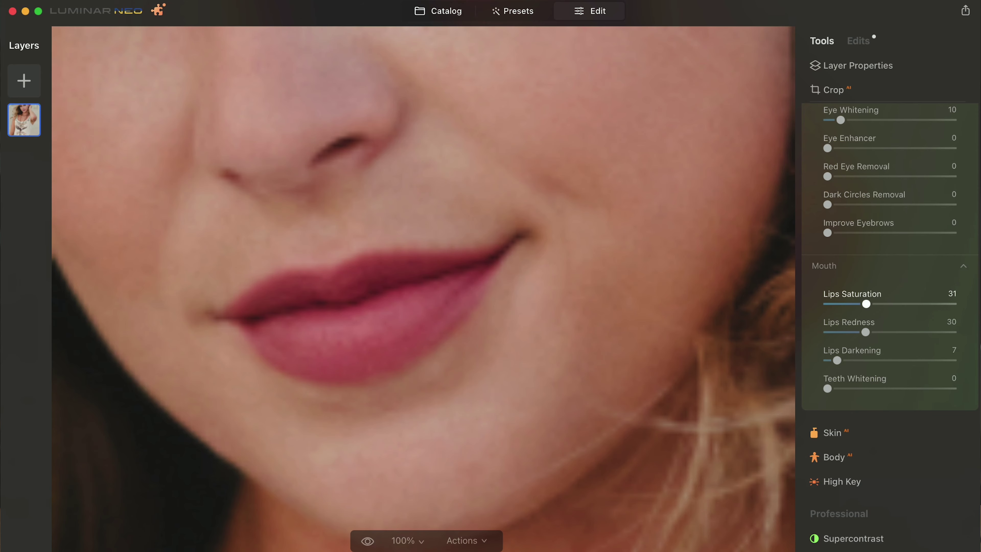
left_click(862, 303)
double_click(367, 302)
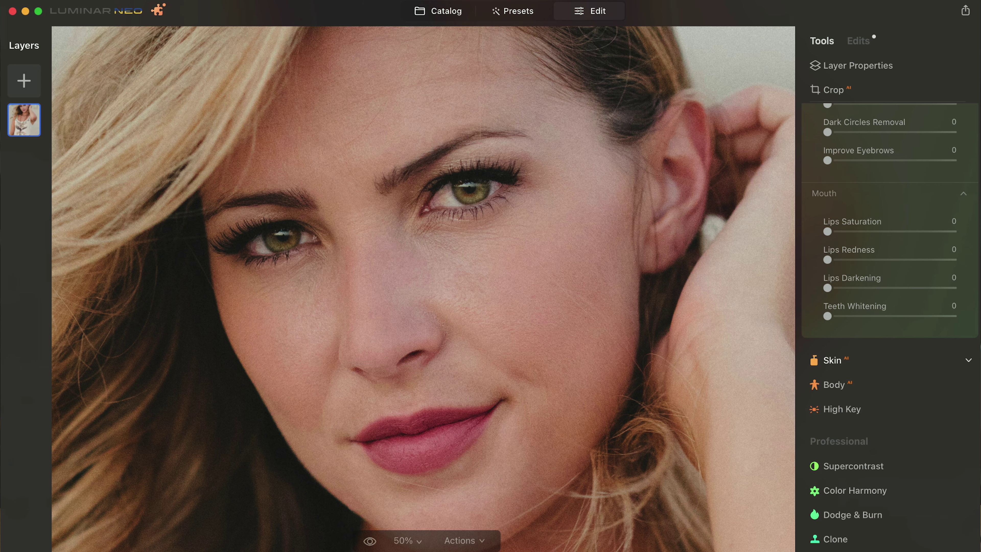
Test the Skin tool's Amount and Shine Removal at 100, and settle on Amount 36 with Shine Removal 0
left_click(830, 360)
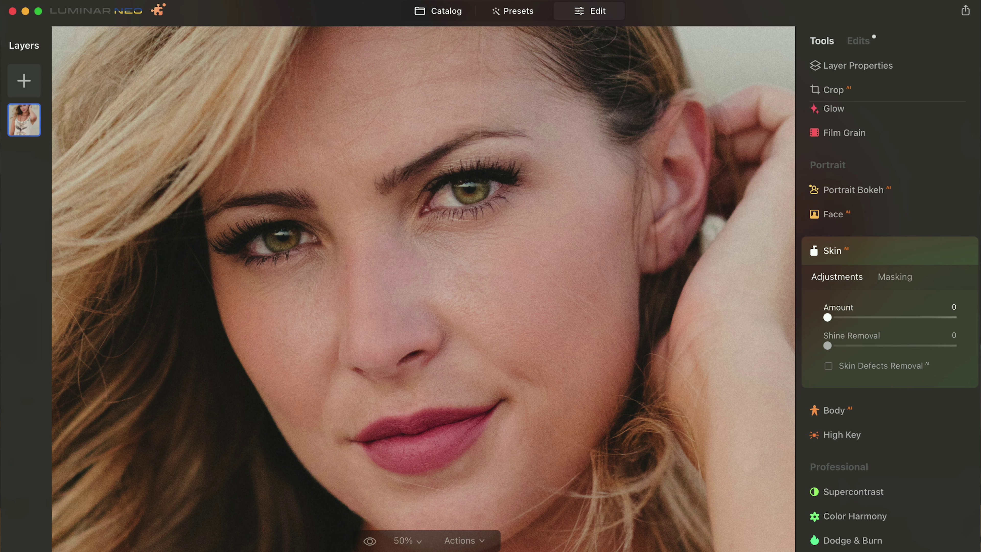
left_click_drag(829, 316, 979, 321)
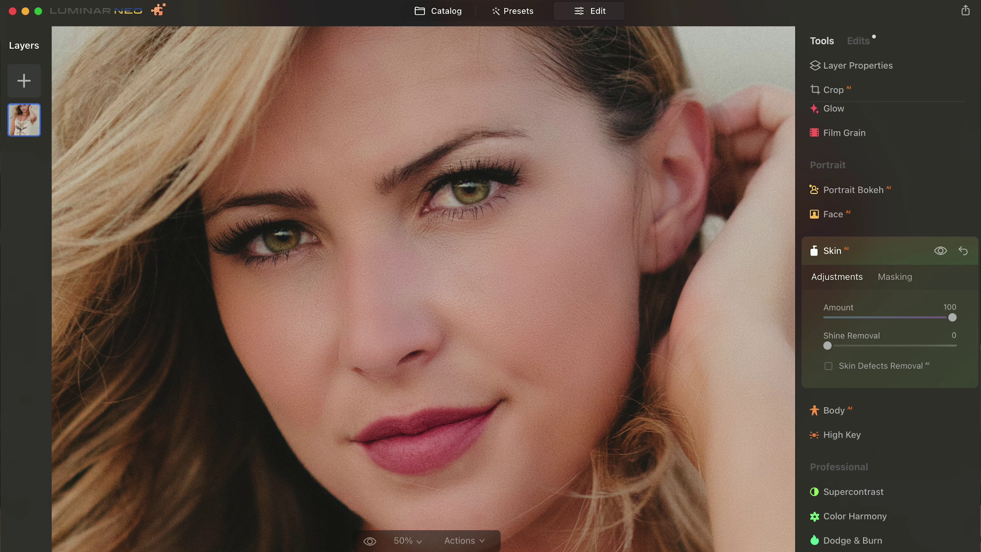
key("super+0")
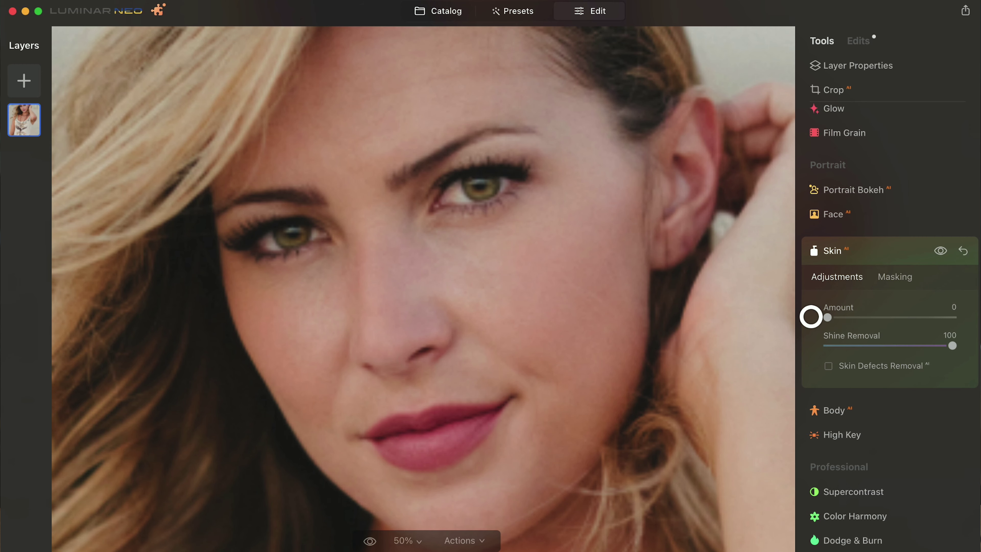
left_click(814, 342)
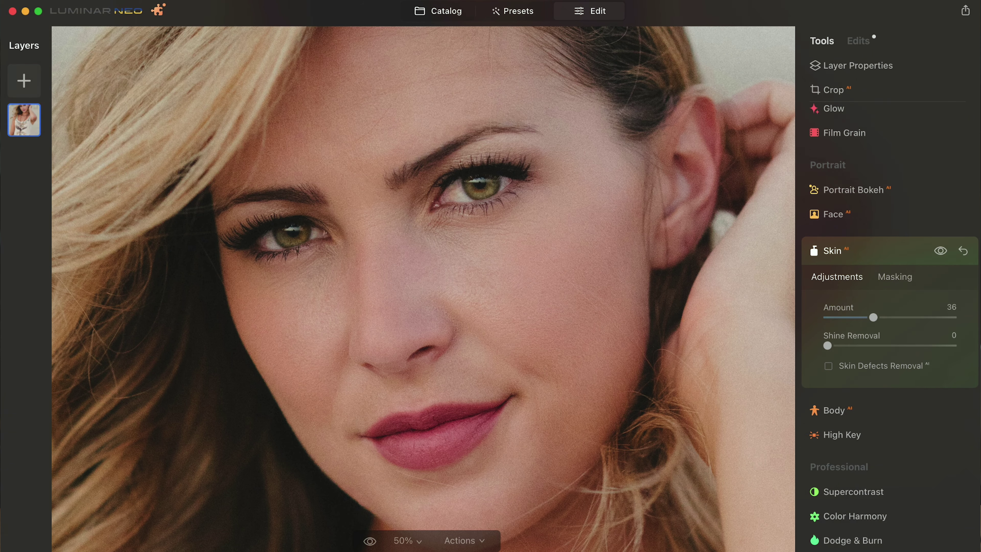
left_click(518, 254)
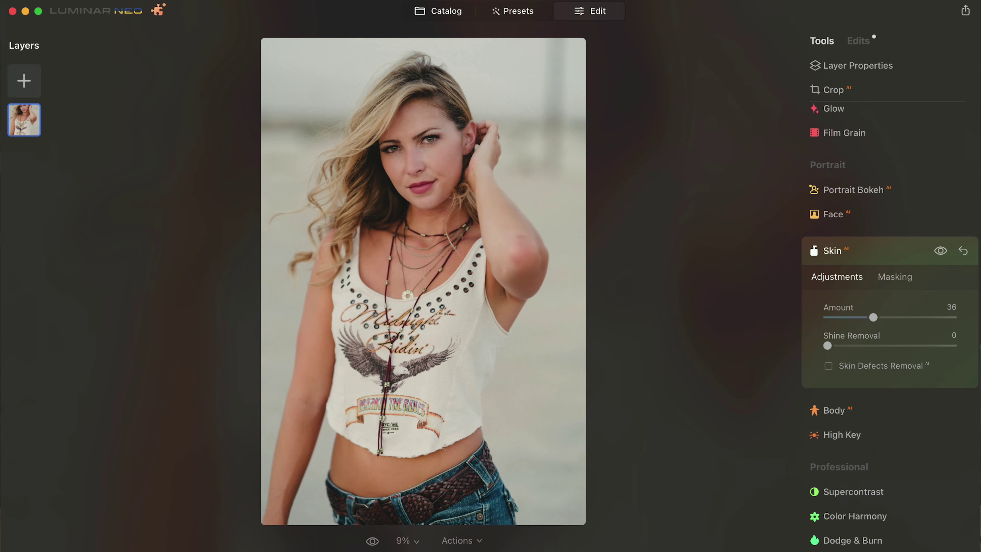